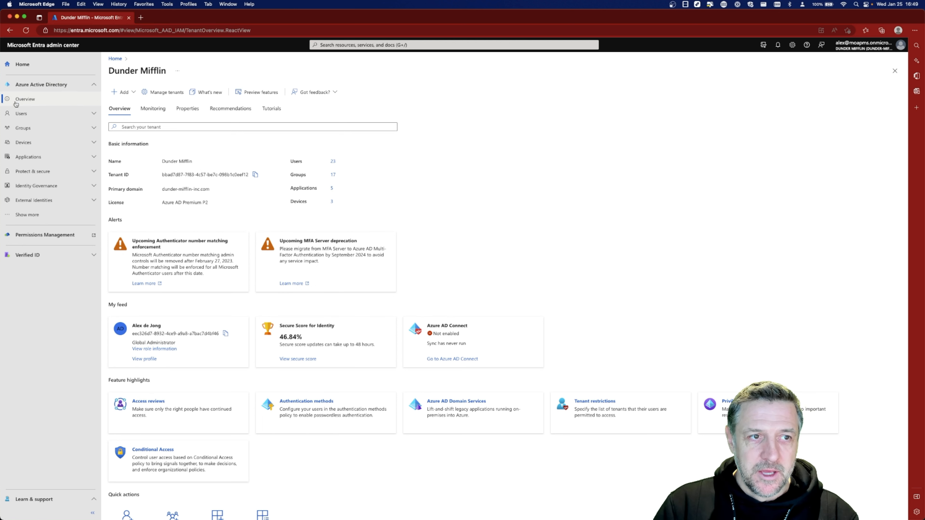
Open the list of all users in Azure Active Directory and enlarge the browser page zoom to 125%.
click(22, 113)
click(25, 128)
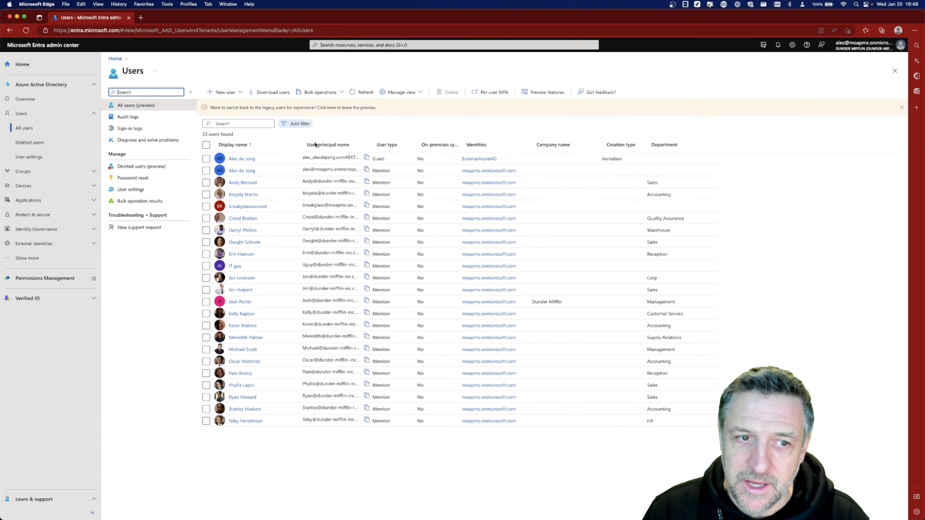
click(915, 30)
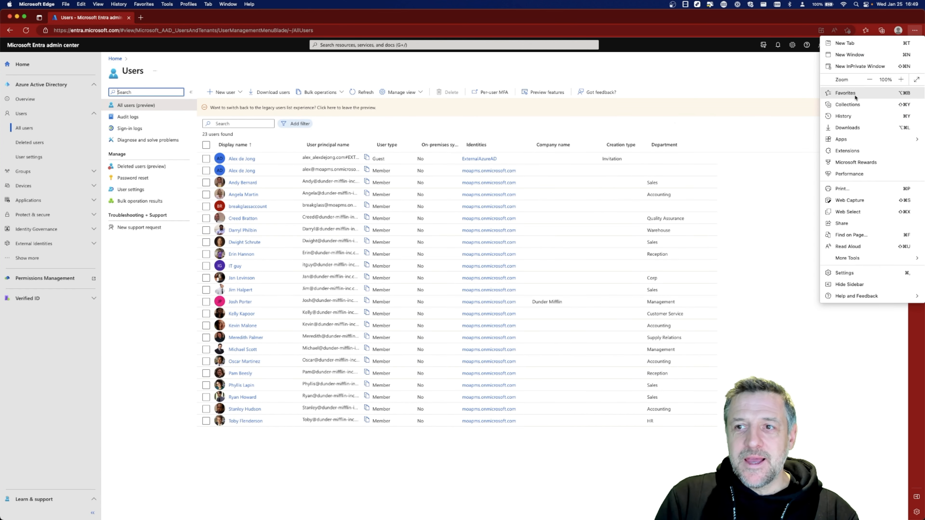
click(902, 79)
click(902, 79)
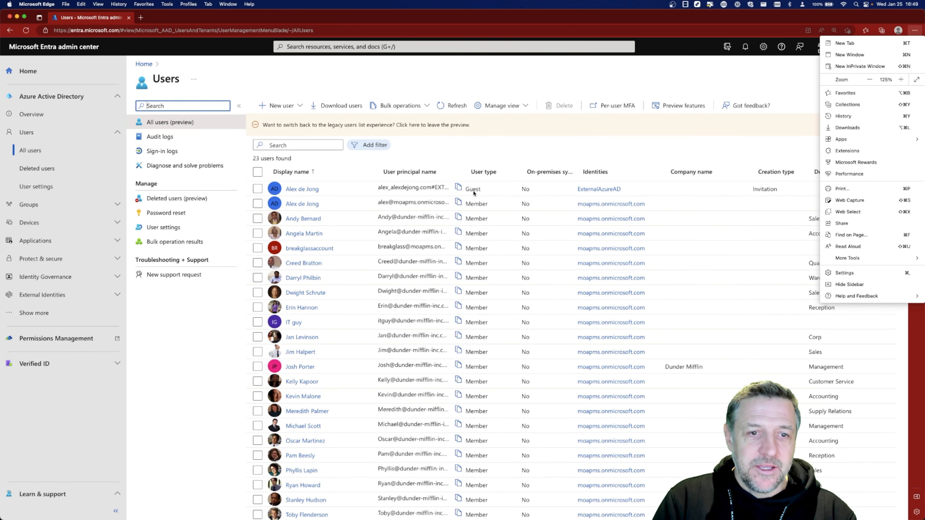
click(318, 86)
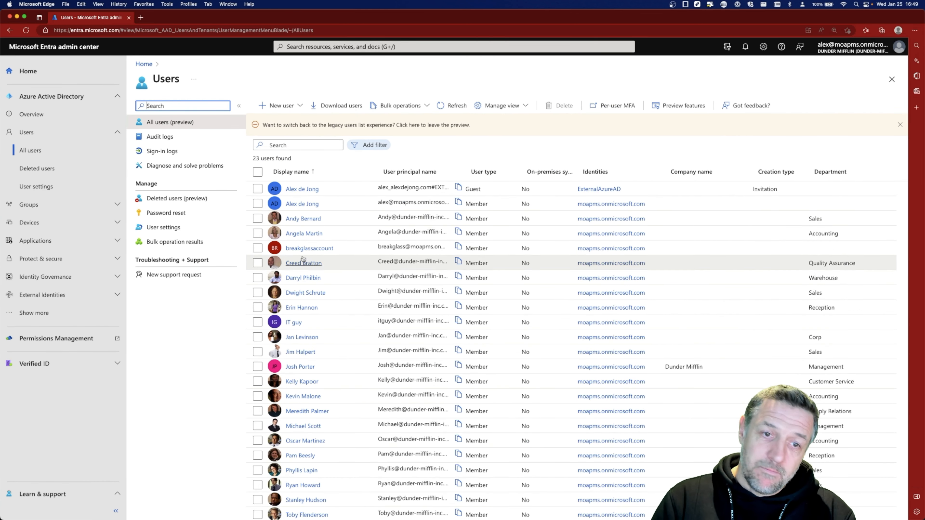
View the overview page of a member user from the Management department and return to the user list.
scroll(315, 214, down, 1)
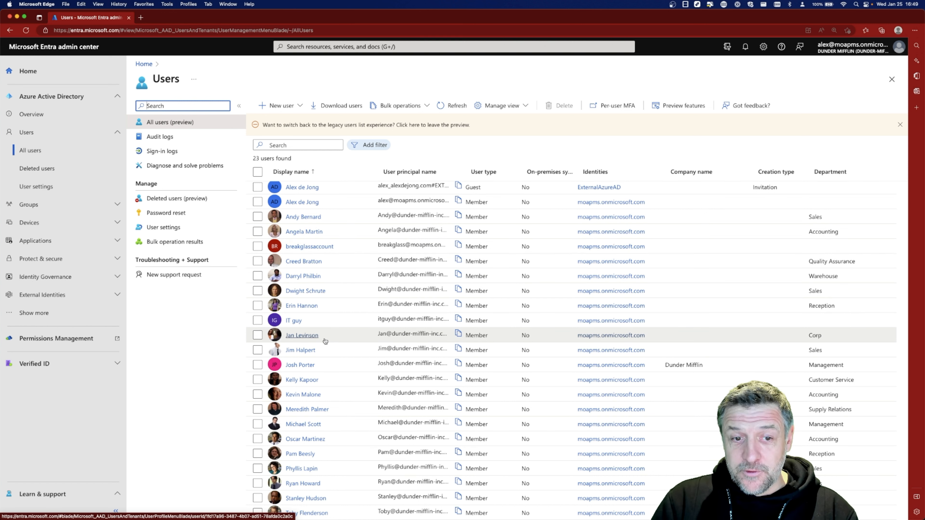
click(304, 424)
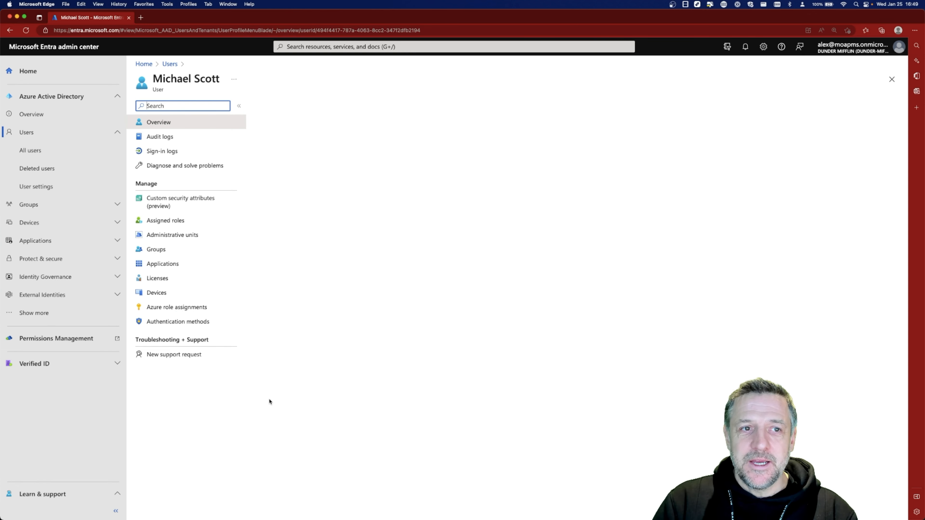
click(173, 122)
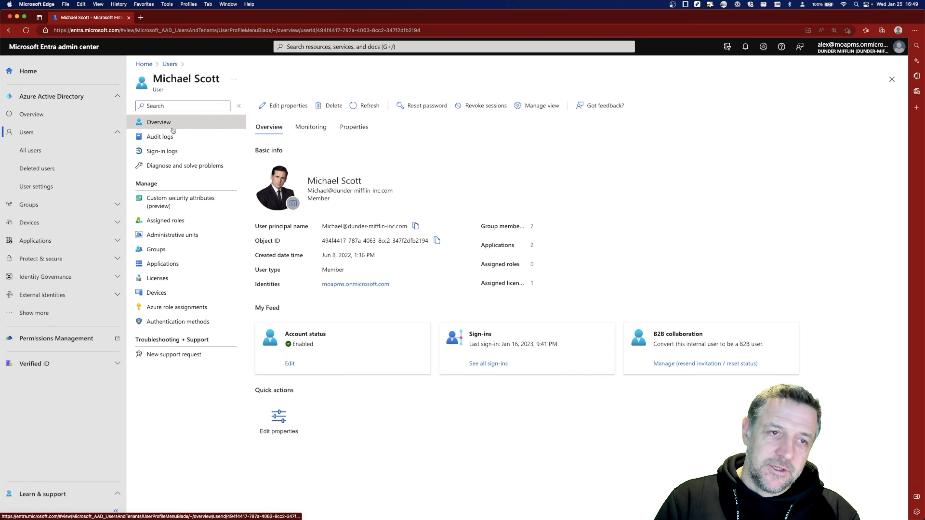
click(170, 63)
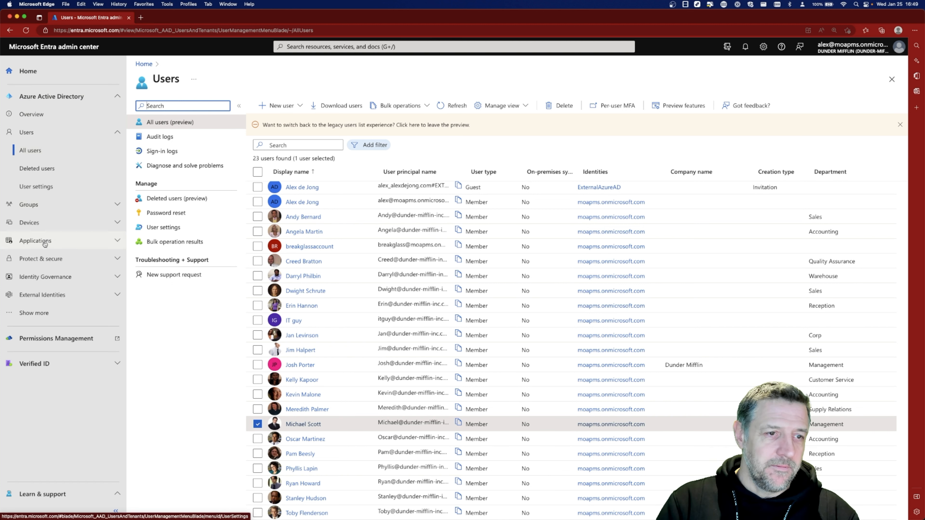
Open Company branding under User experiences and start editing the default sign-in experience.
click(44, 314)
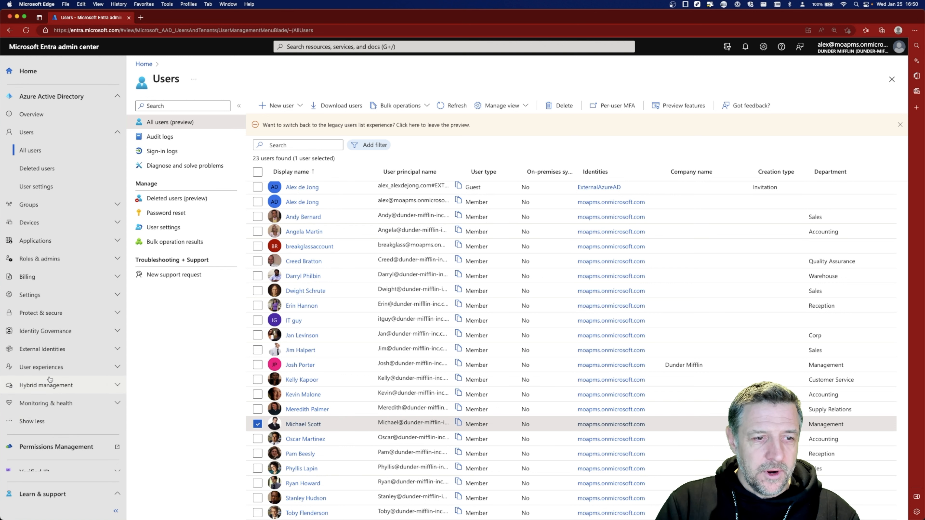
click(49, 369)
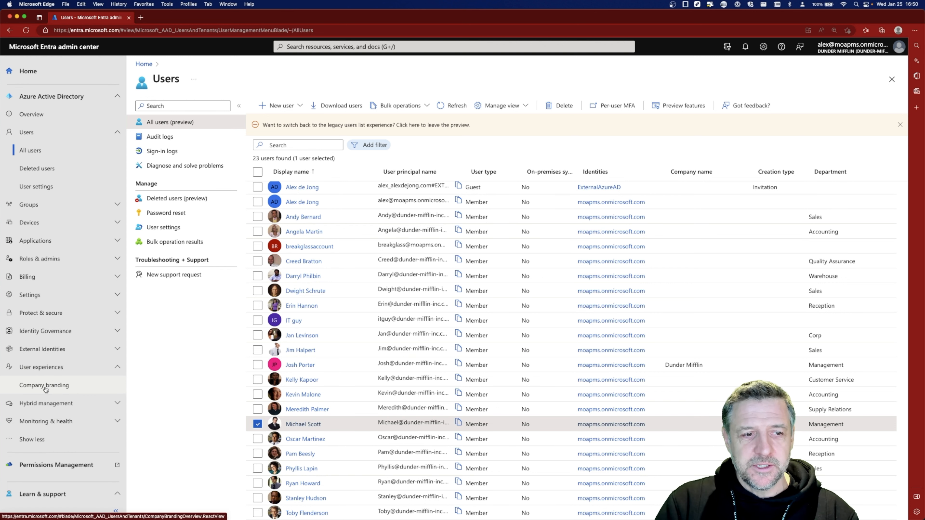
click(47, 386)
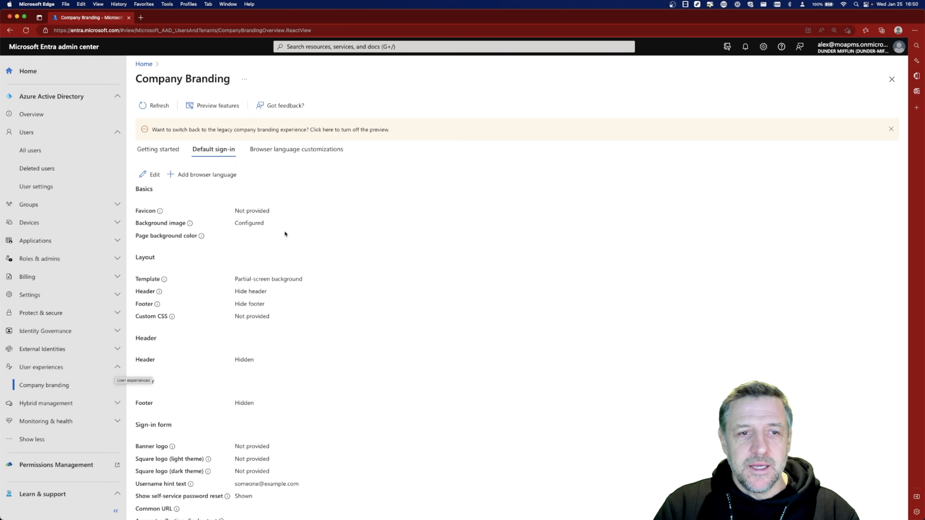
click(163, 155)
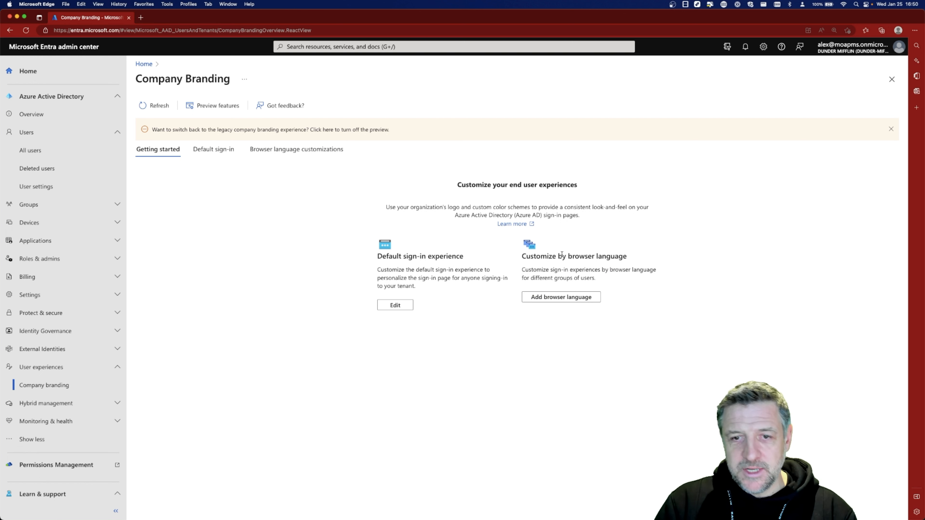
click(394, 305)
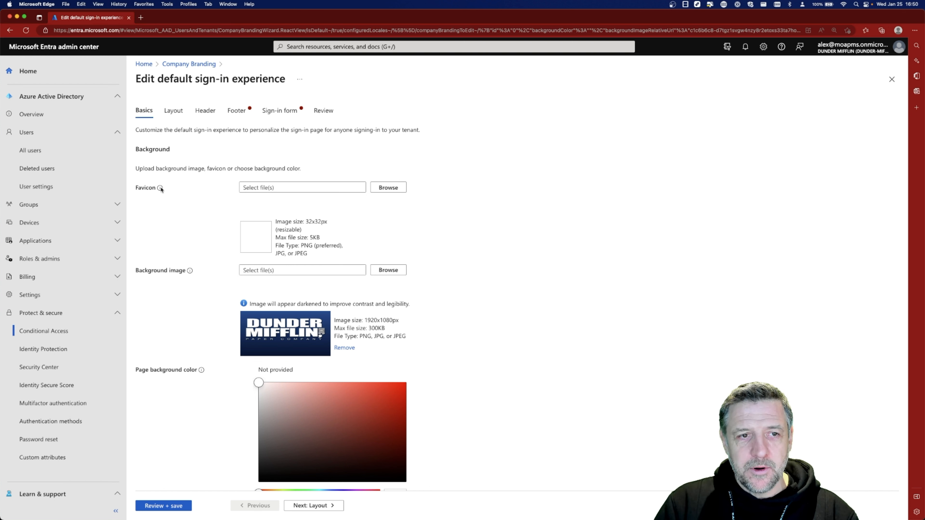
Set the page background color of the default sign-in experience to the blue #192cd4.
mouse_move(160, 188)
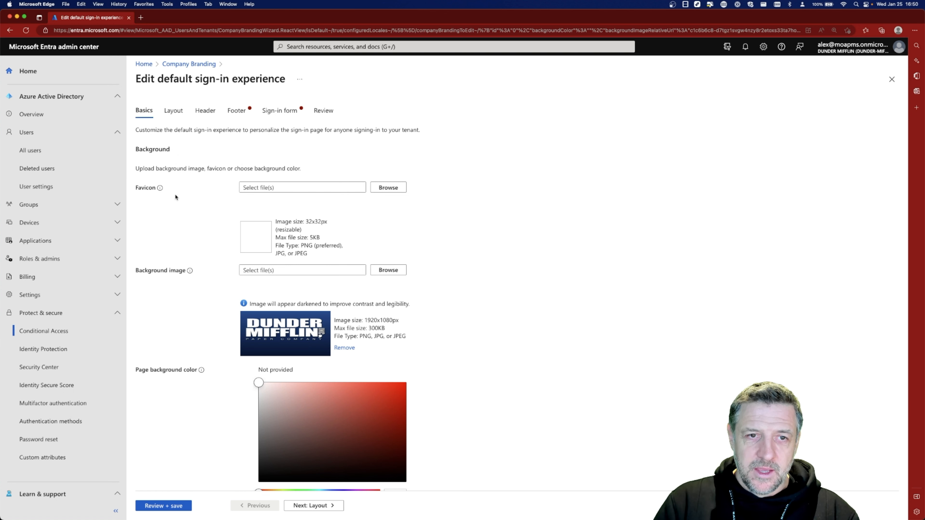
scroll(182, 196, down, 3)
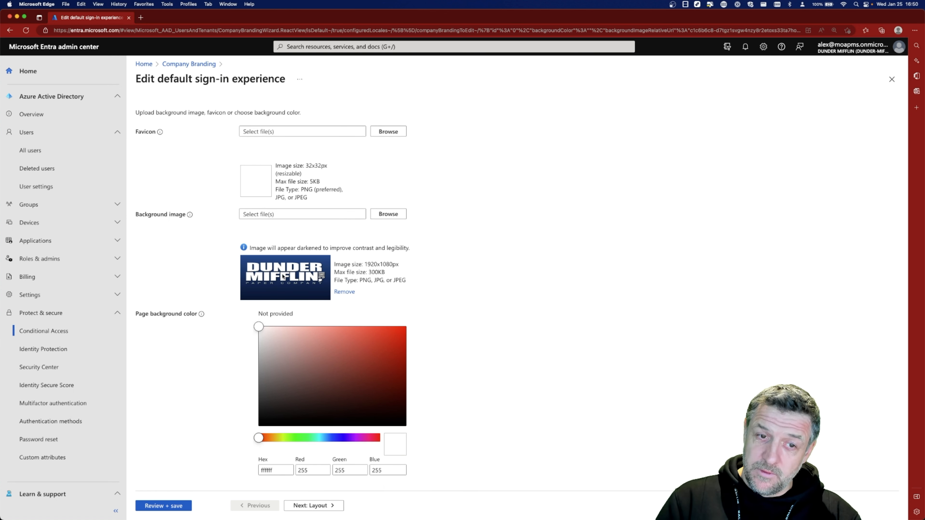
scroll(285, 276, up, 3)
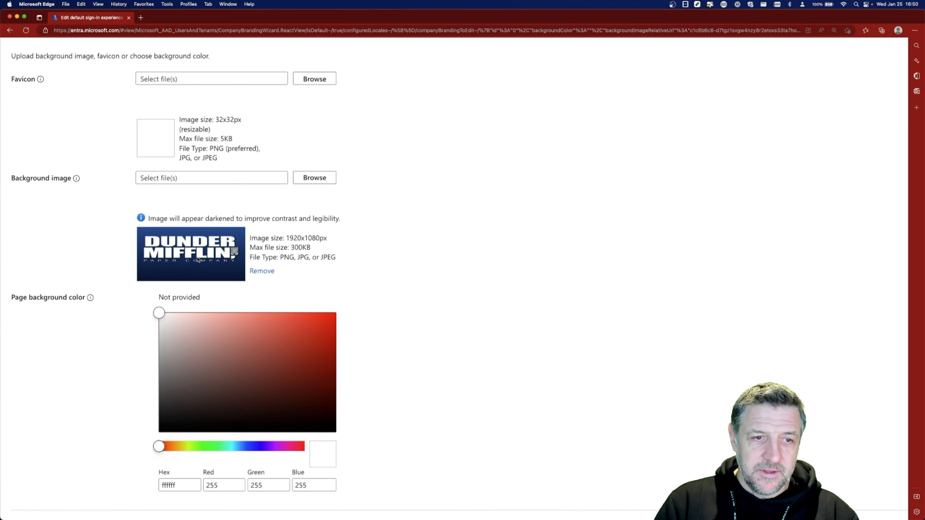
scroll(184, 247, down, 3)
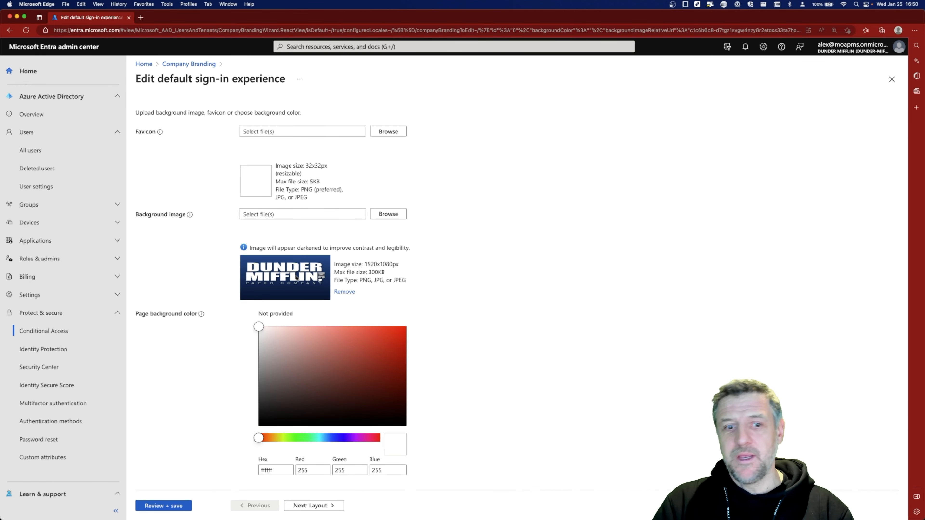
drag(263, 440, 328, 444)
click(337, 441)
click(345, 442)
click(328, 443)
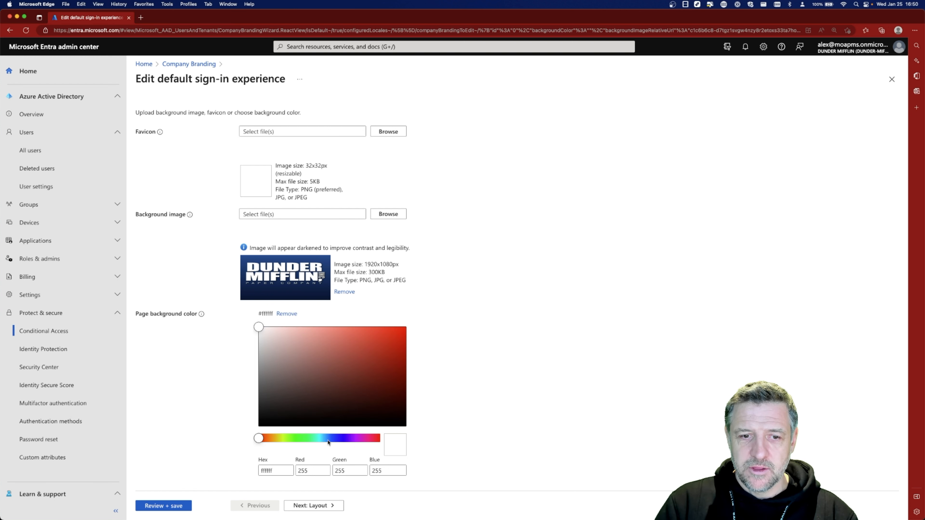
drag(256, 440, 339, 442)
drag(264, 338, 339, 412)
drag(309, 438, 389, 343)
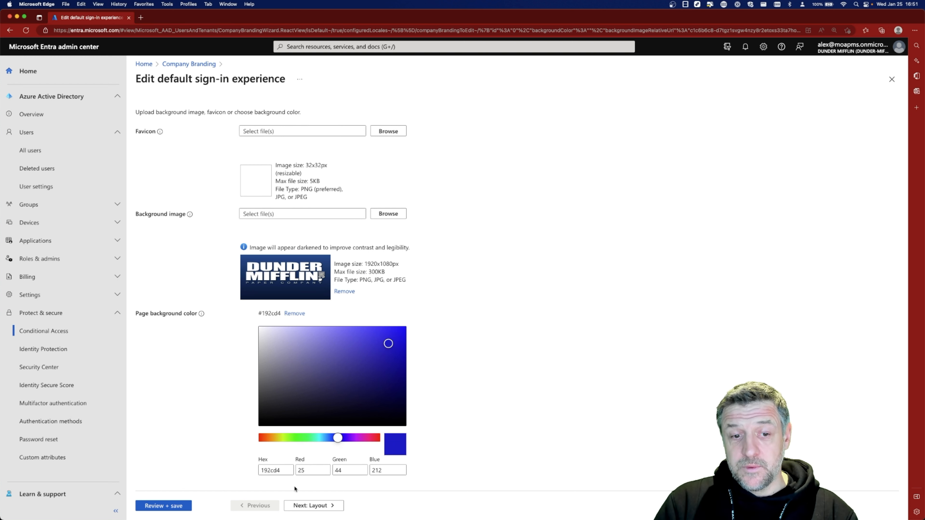
In the layout settings, choose the Full-screen background template and set both the header and the footer to be shown.
click(307, 506)
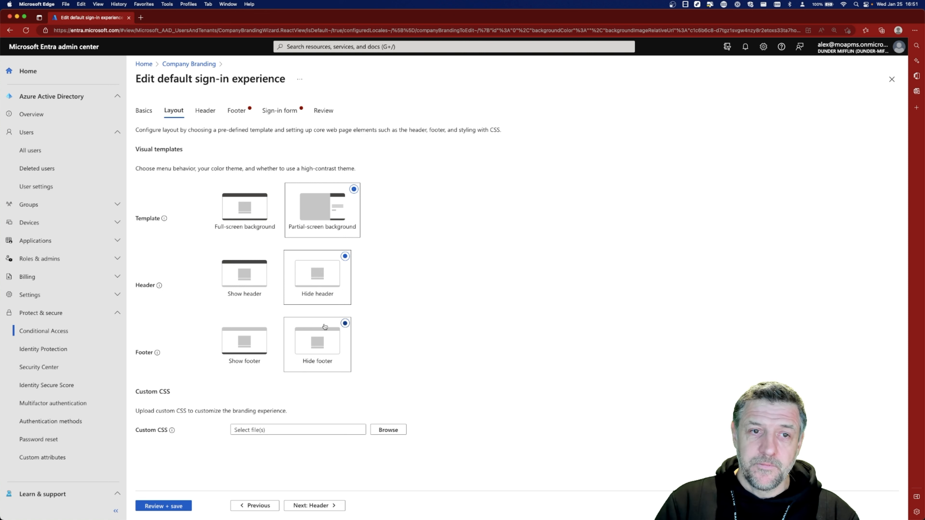
click(244, 211)
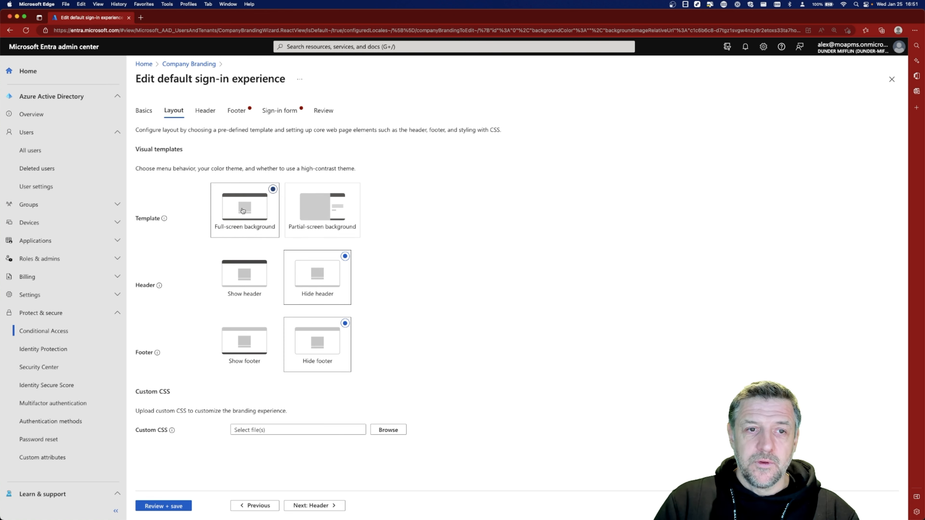
click(332, 212)
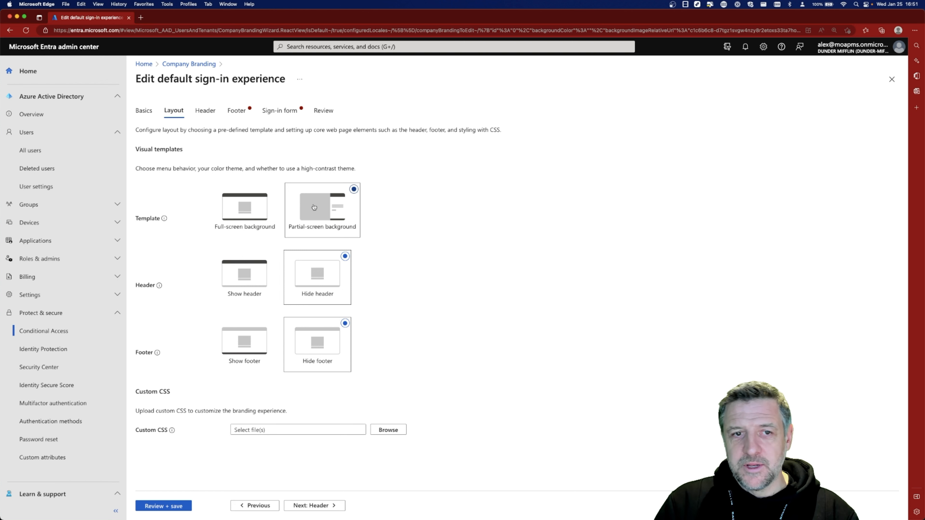
click(248, 210)
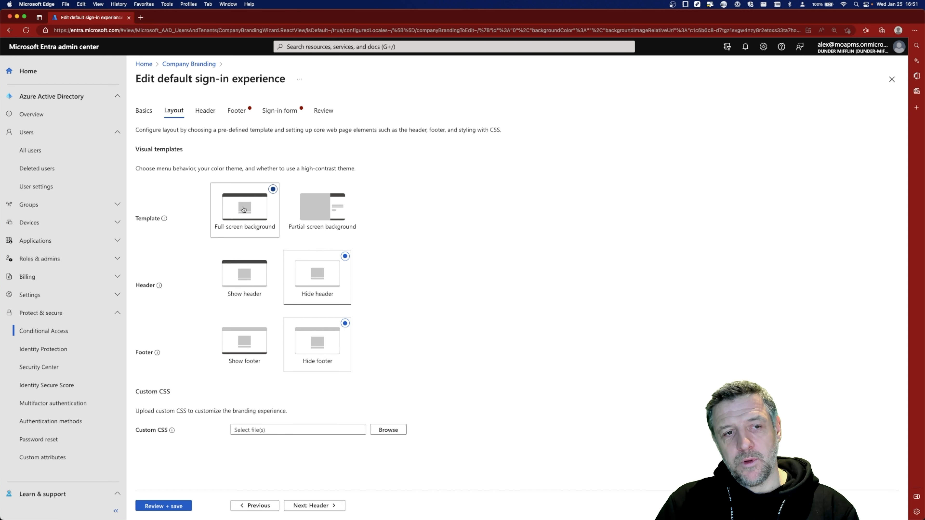
click(245, 273)
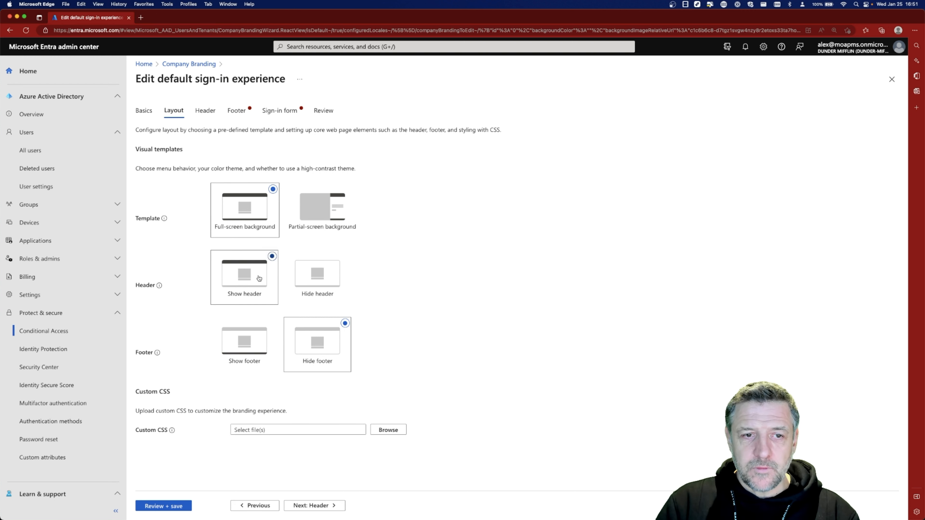
click(242, 334)
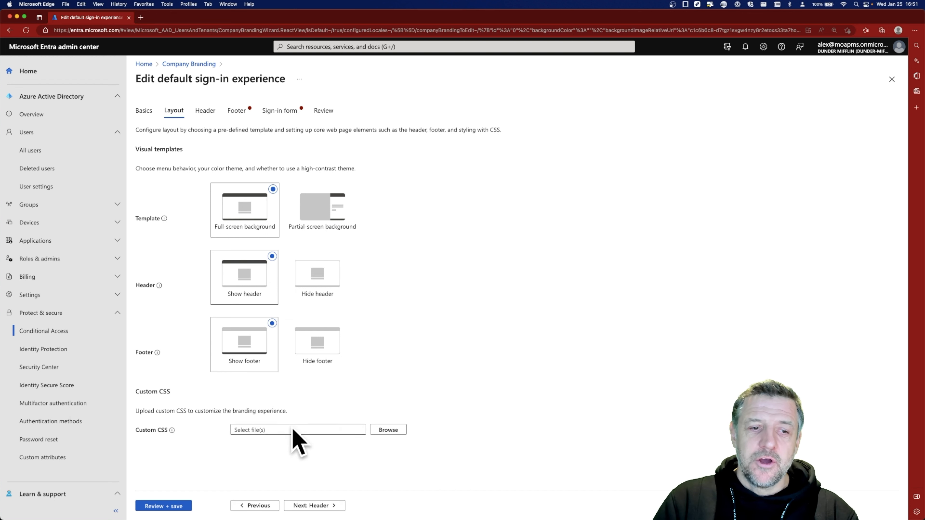
mouse_move(172, 431)
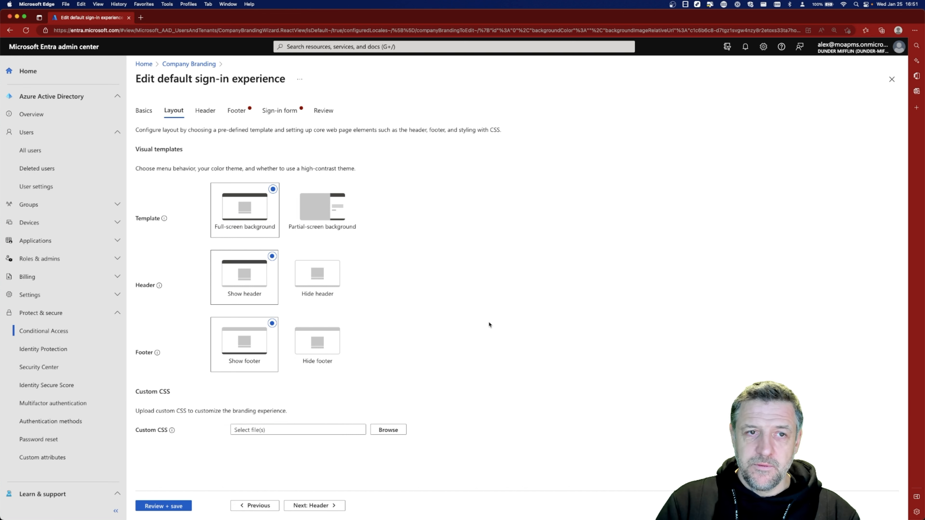
Skip the header logo and enable showing 'Privacy & Cookies' and 'Terms of Use' in the footer settings.
click(335, 507)
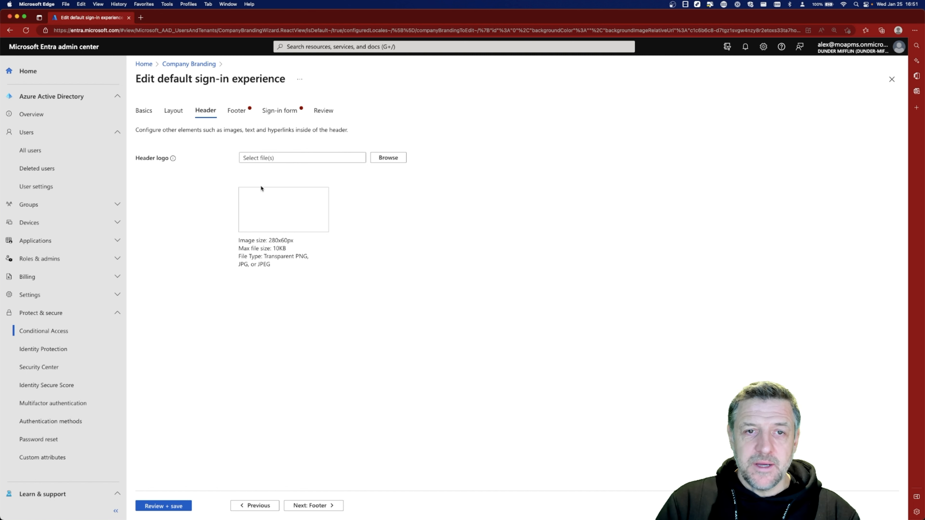
click(313, 507)
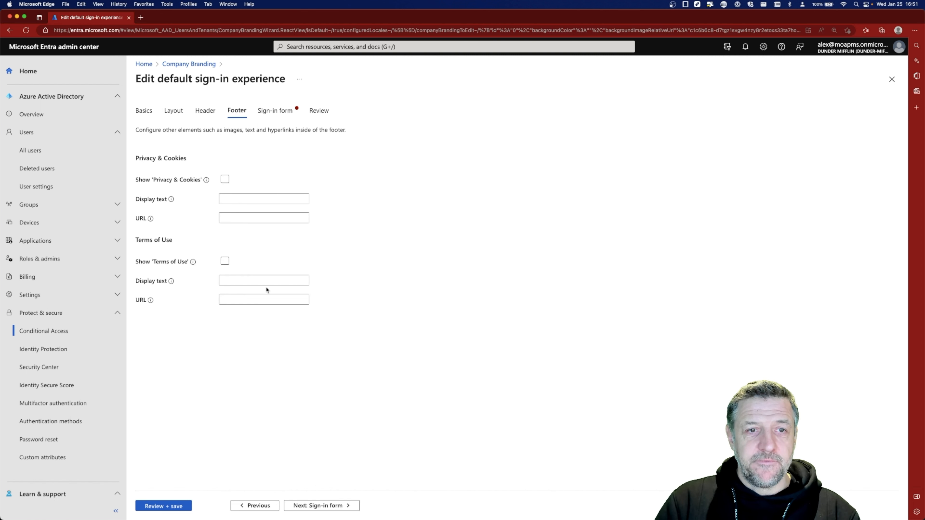
click(225, 179)
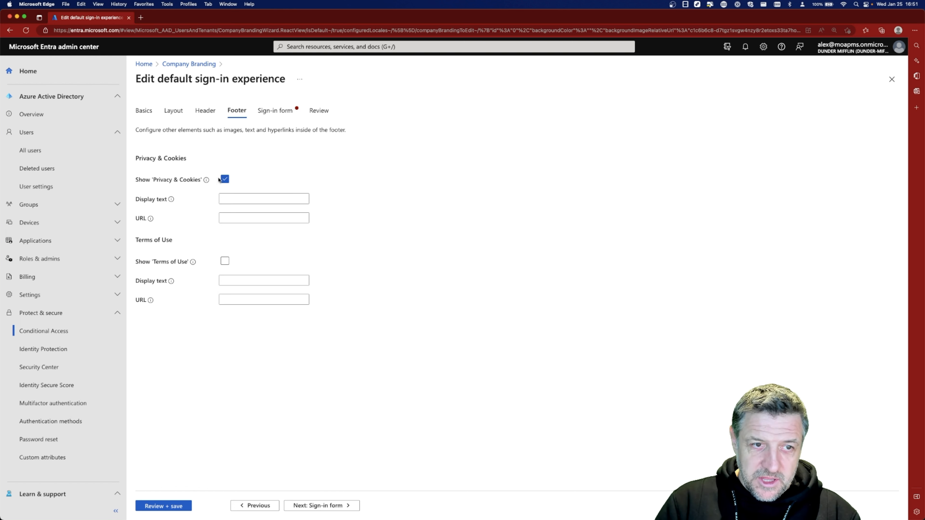
click(225, 261)
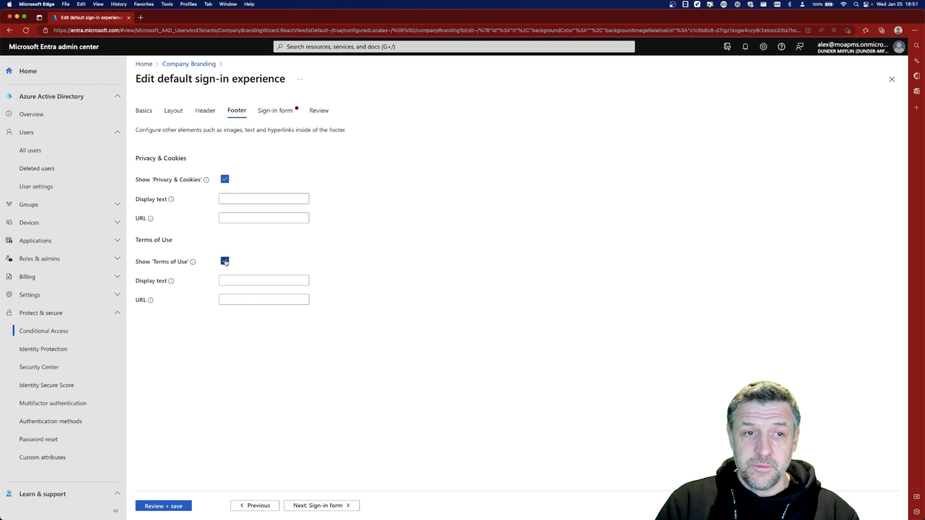
click(235, 196)
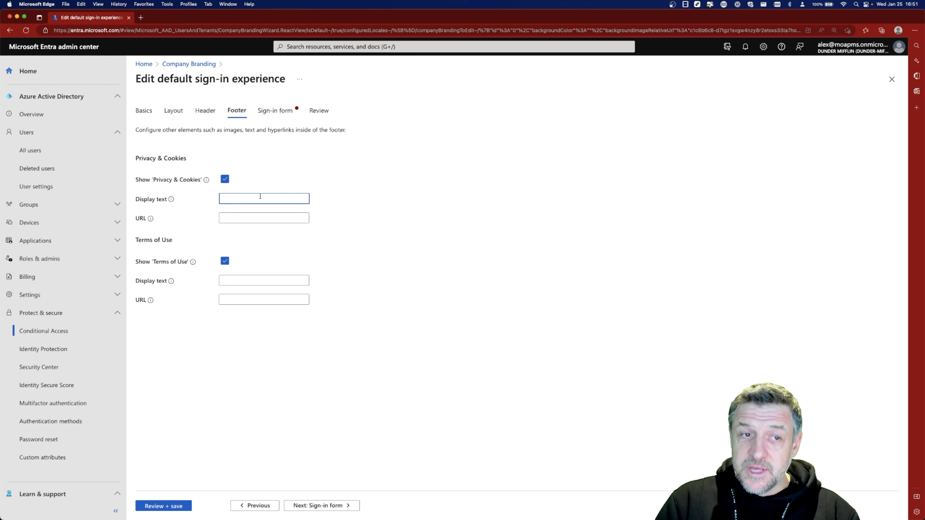
text(P)
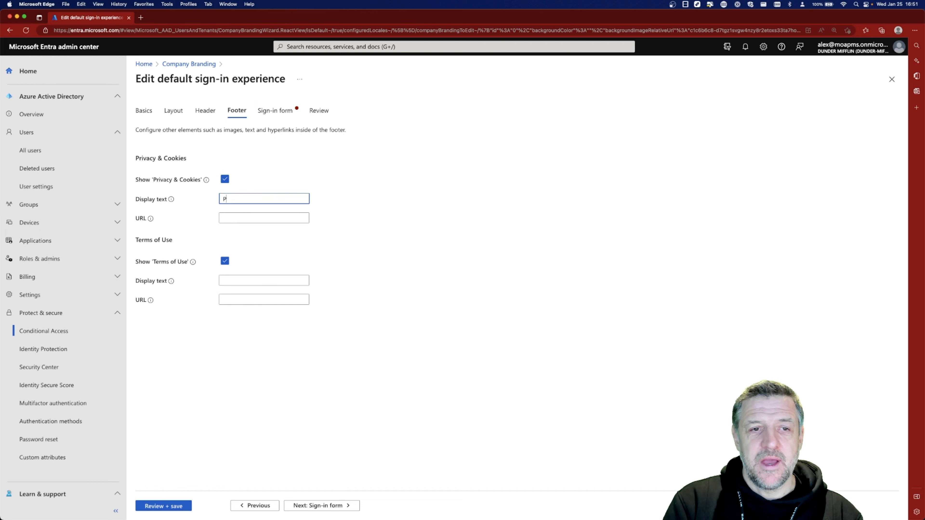
text(rivacy )
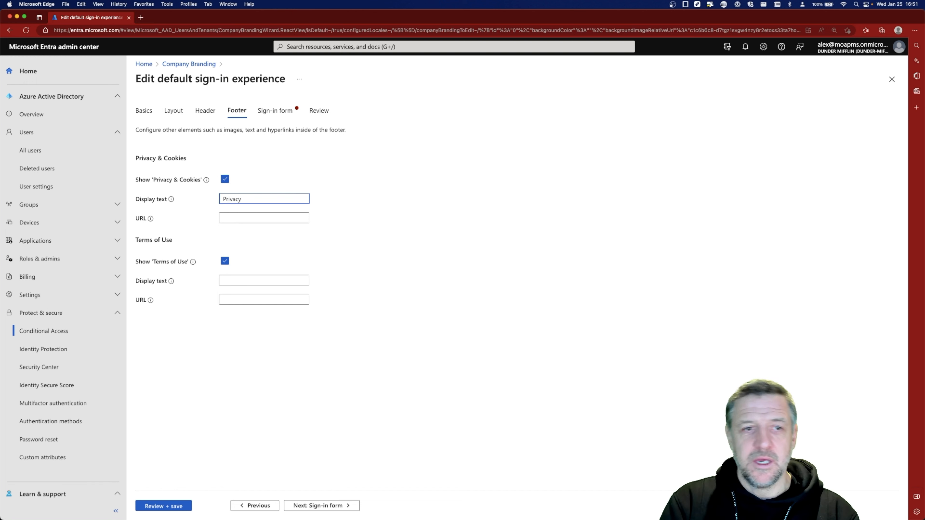
text(info)
click(251, 217)
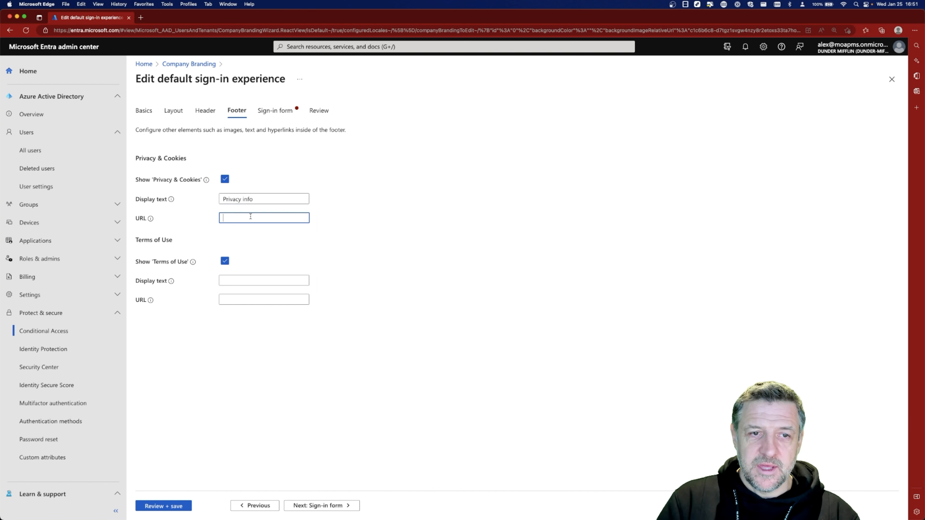
text(h)
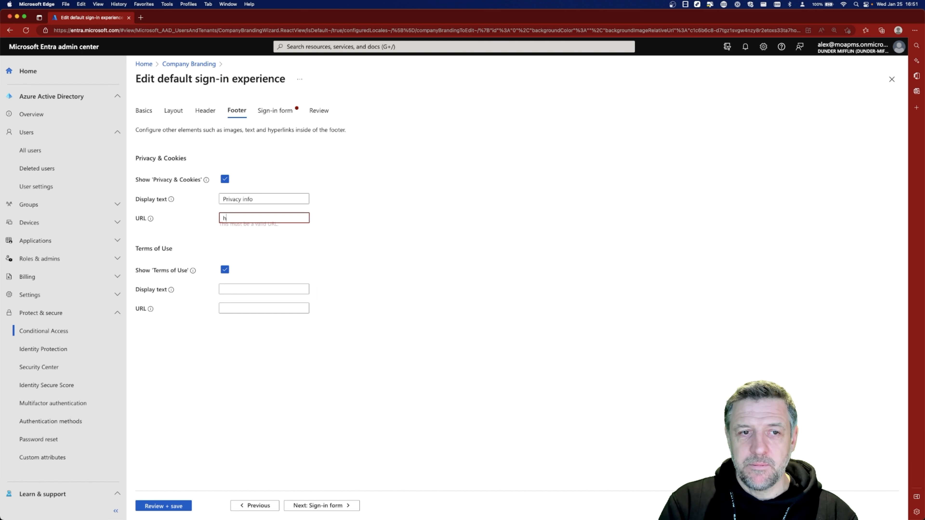
text(ttps://dunder)
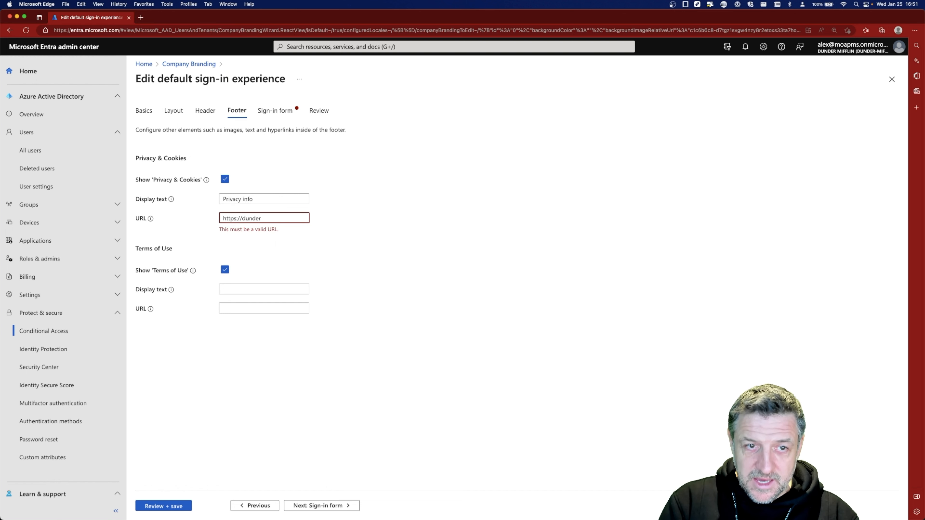
text(-mifflin)
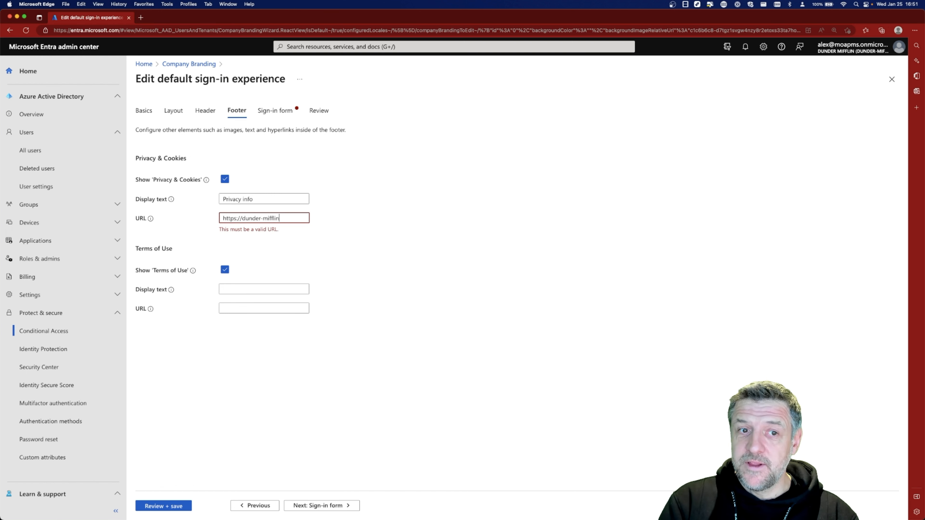
text(-inc.com)
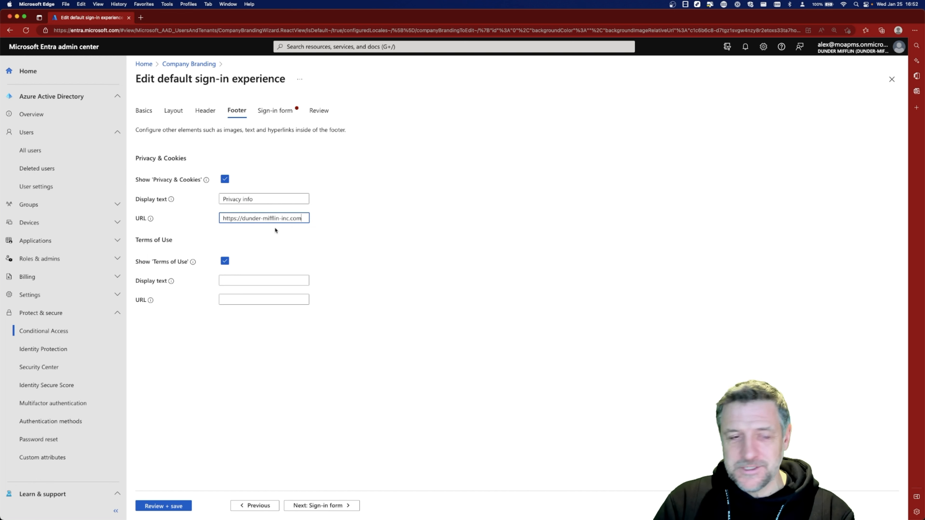
click(255, 280)
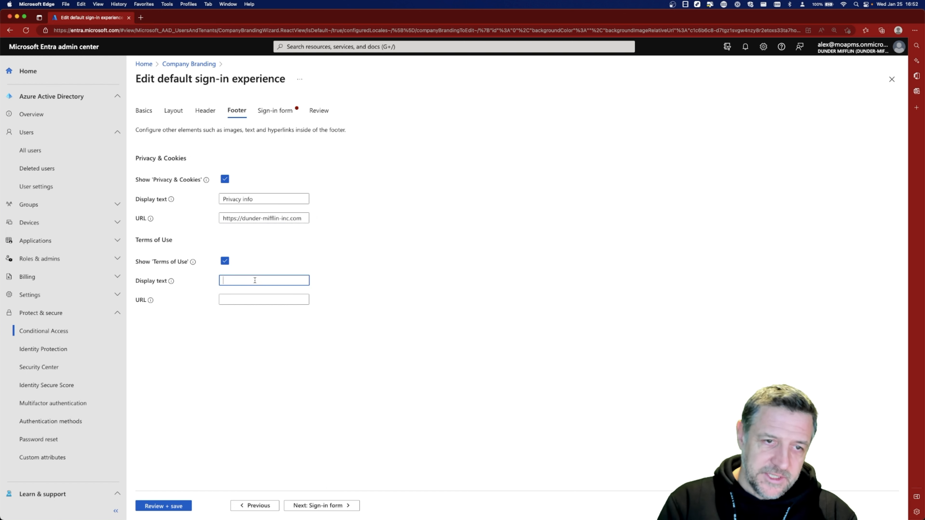
text(Ter)
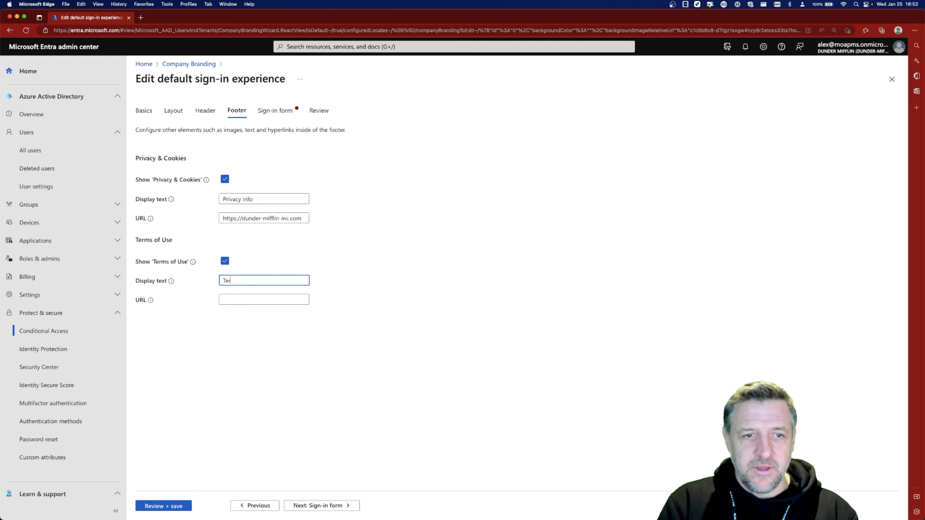
text(ms of Use)
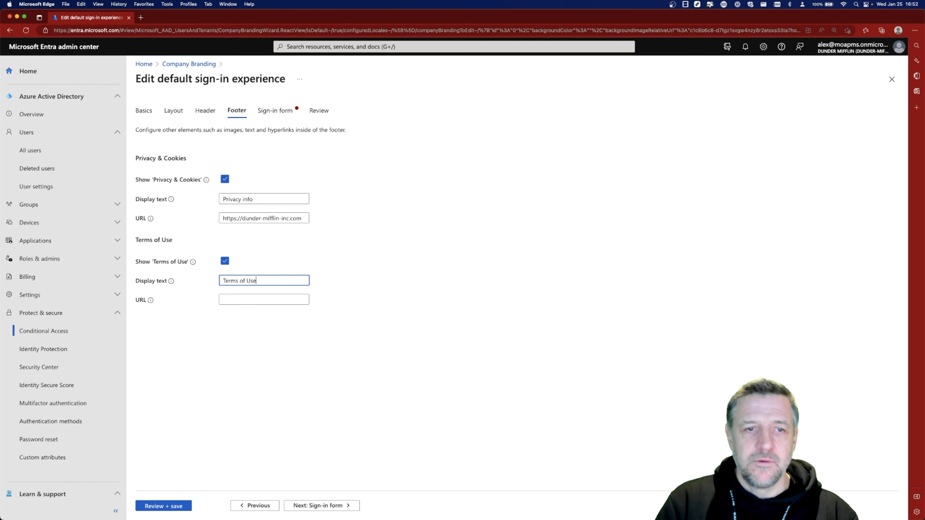
click(298, 218)
drag(299, 218, 224, 219)
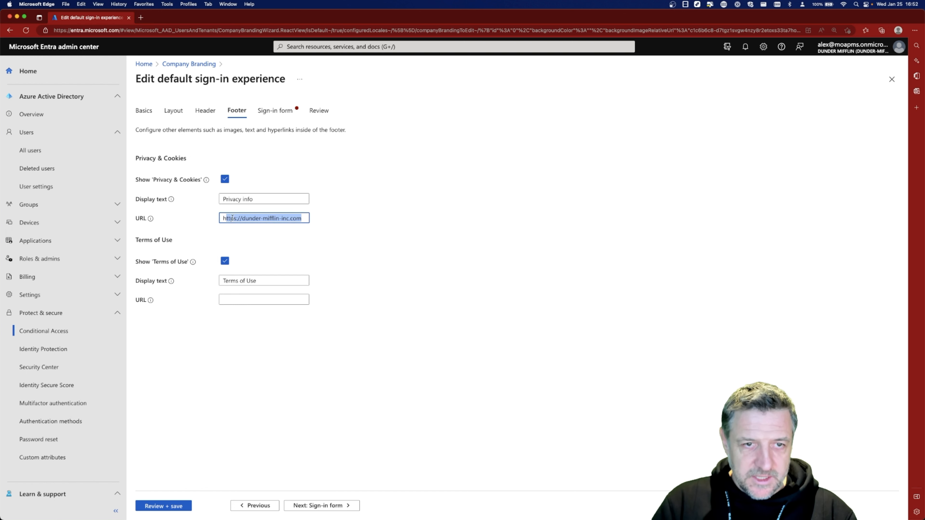
drag(307, 218, 218, 221)
key(super+c)
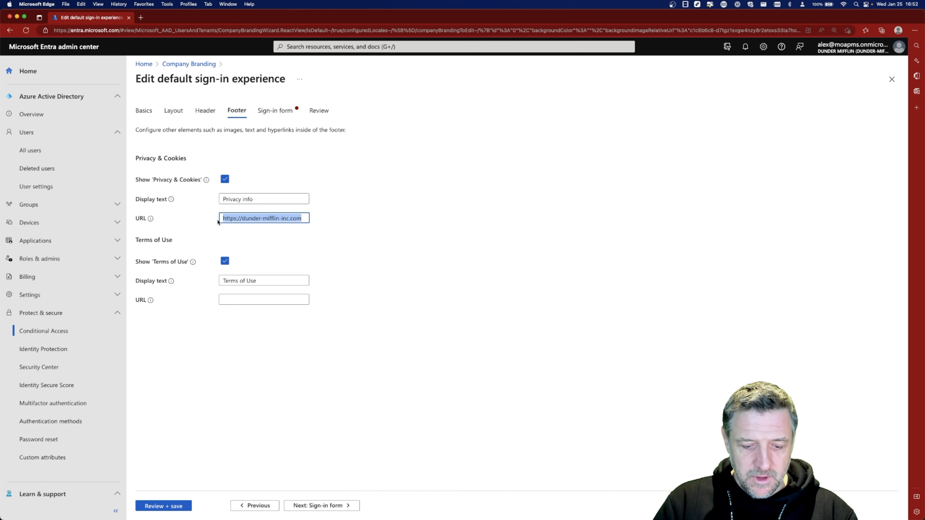
click(238, 304)
key(super+v)
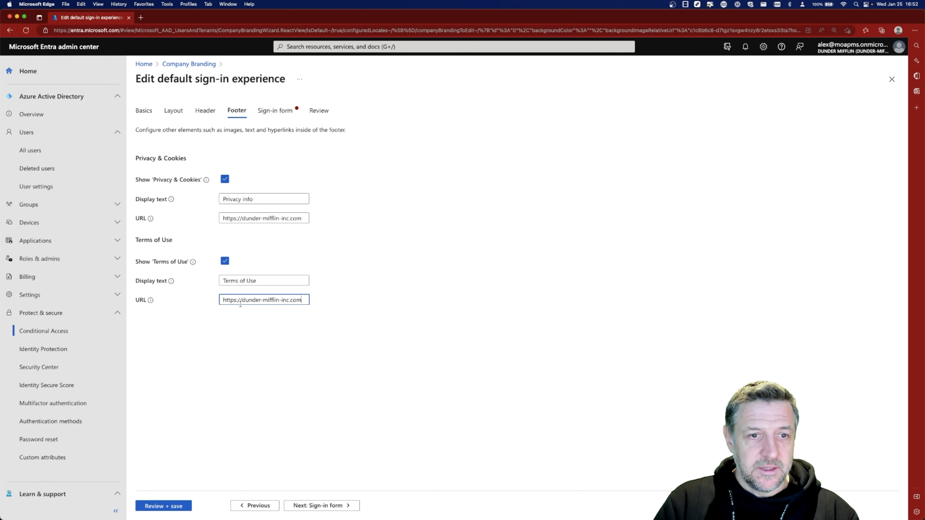
click(260, 327)
Enable showing self-service password reset in the sign-in form settings and save the default sign-in experience.
click(308, 505)
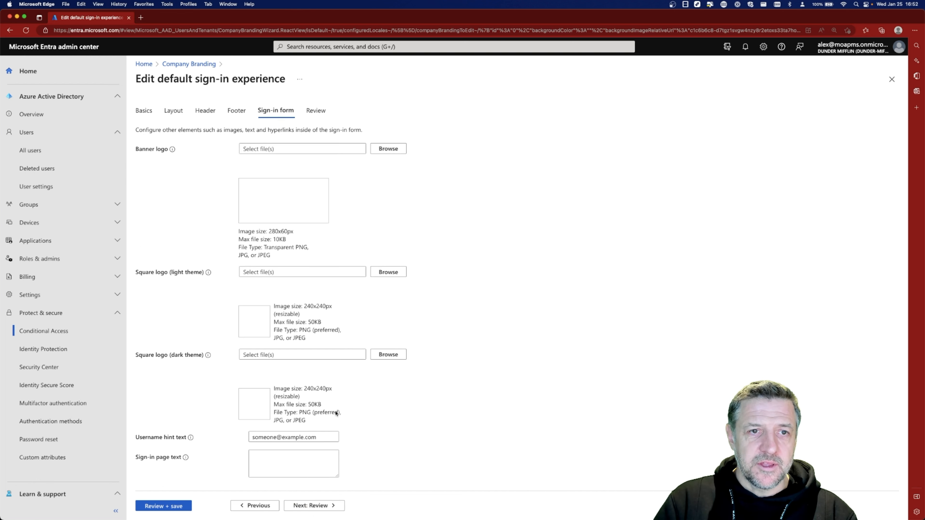
scroll(280, 228, down, 3)
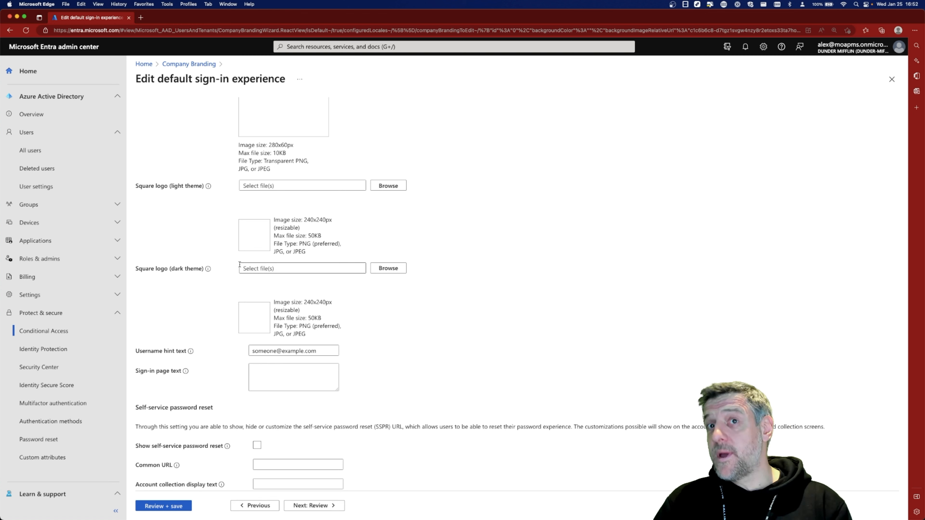
scroll(264, 281, down, 1)
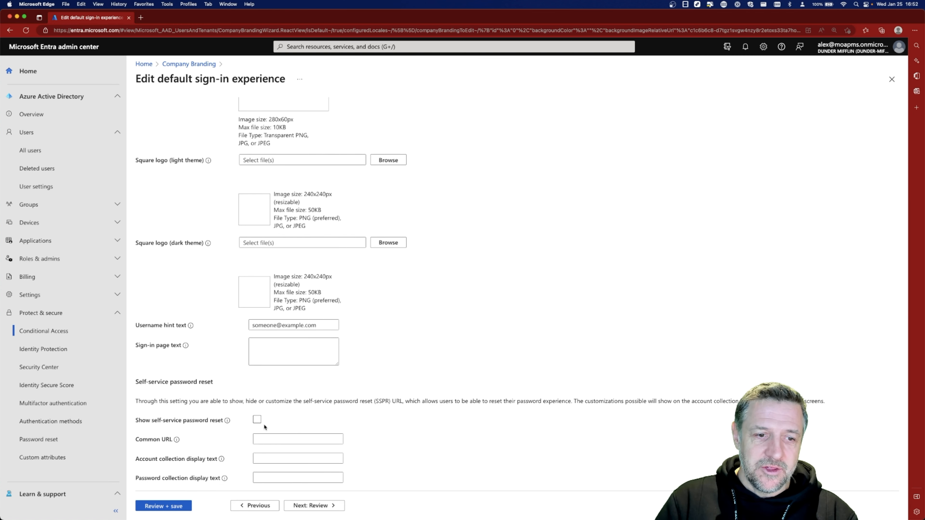
click(257, 420)
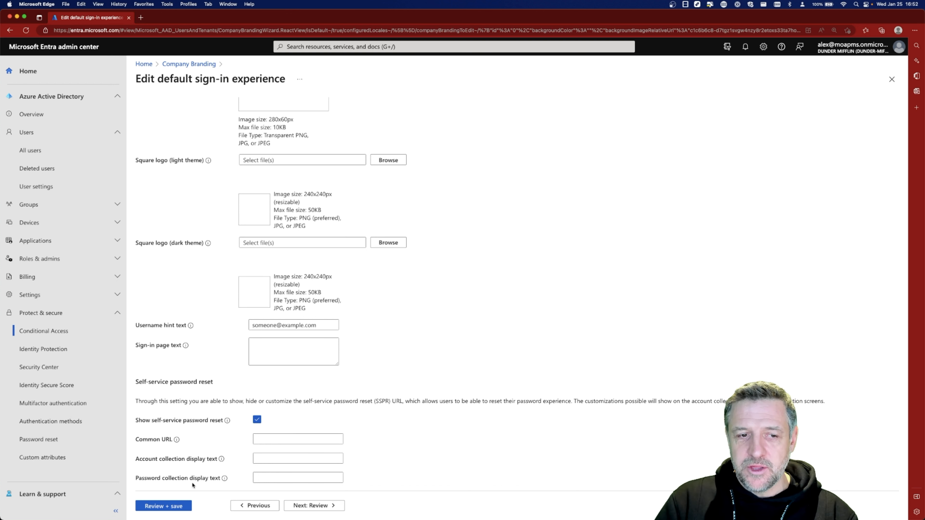
click(308, 507)
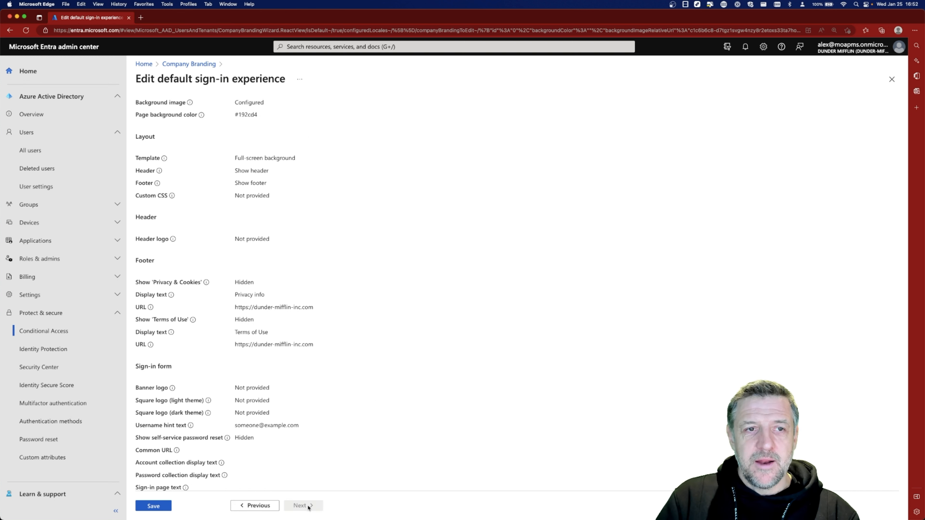
click(153, 506)
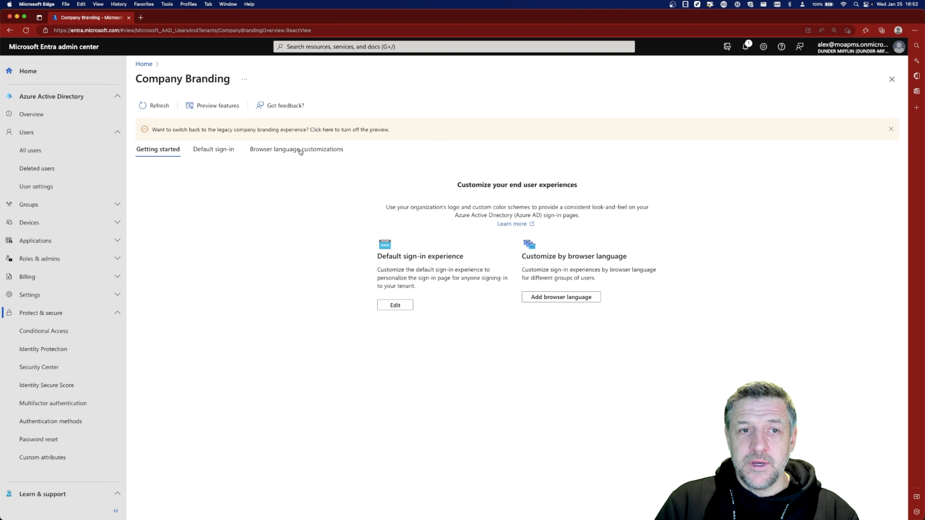
click(565, 302)
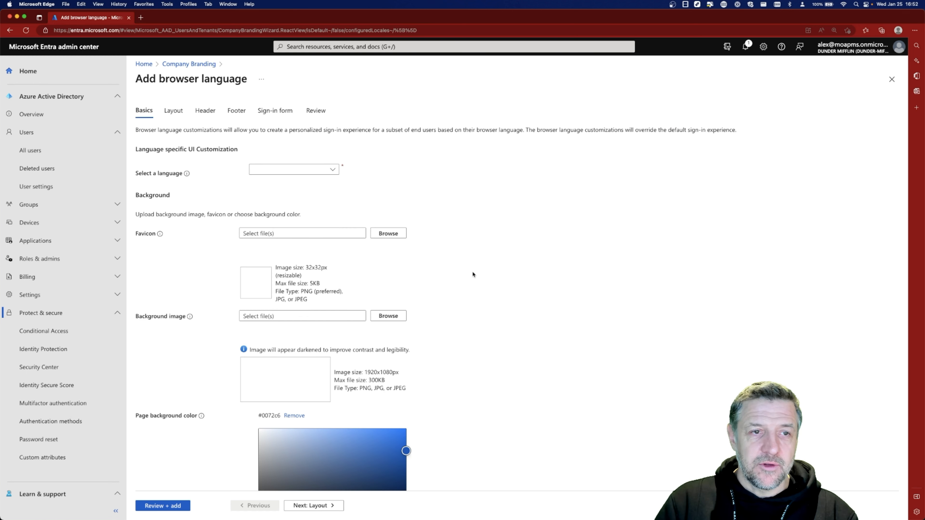
click(287, 170)
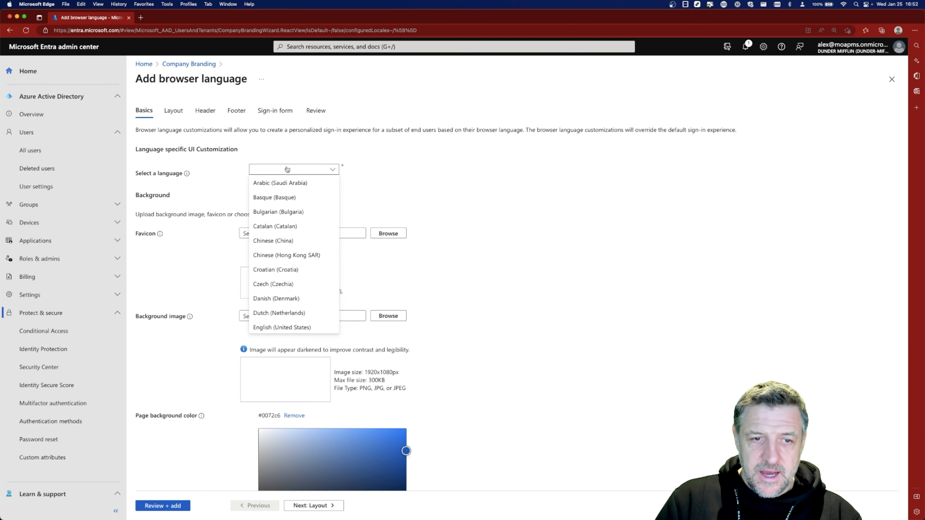
click(279, 313)
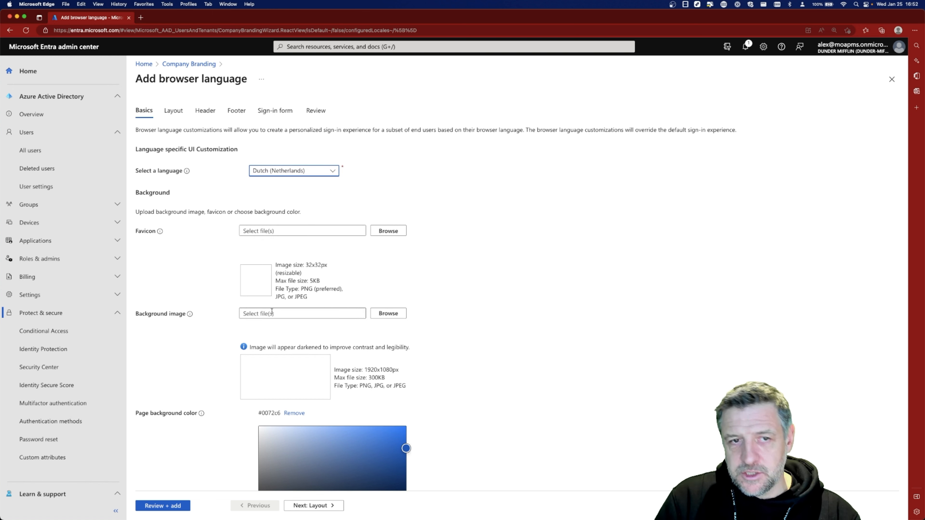
scroll(283, 191, down, 3)
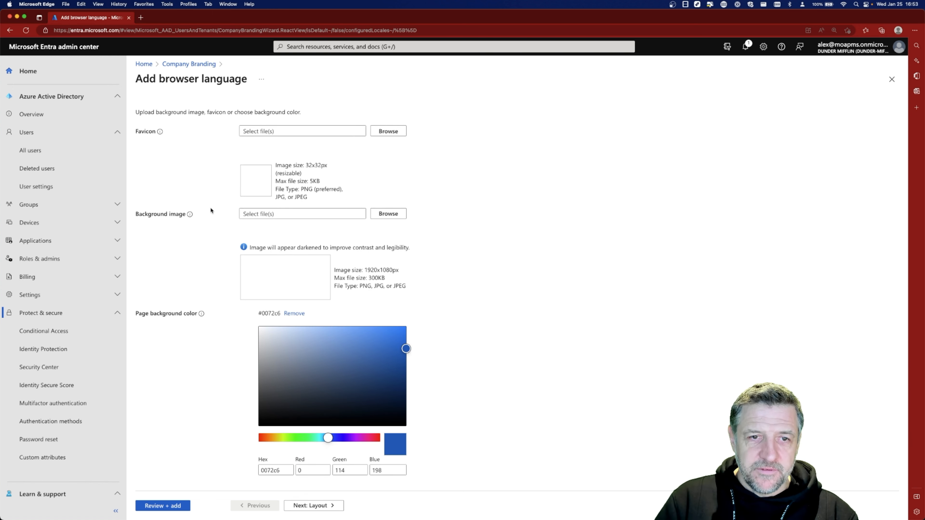
scroll(272, 324, up, 1)
scroll(270, 346, down, 1)
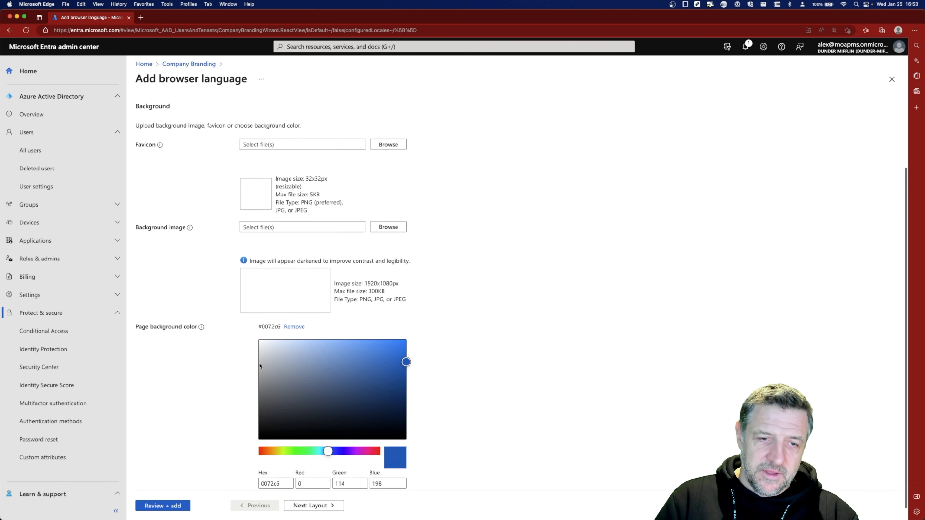
click(315, 508)
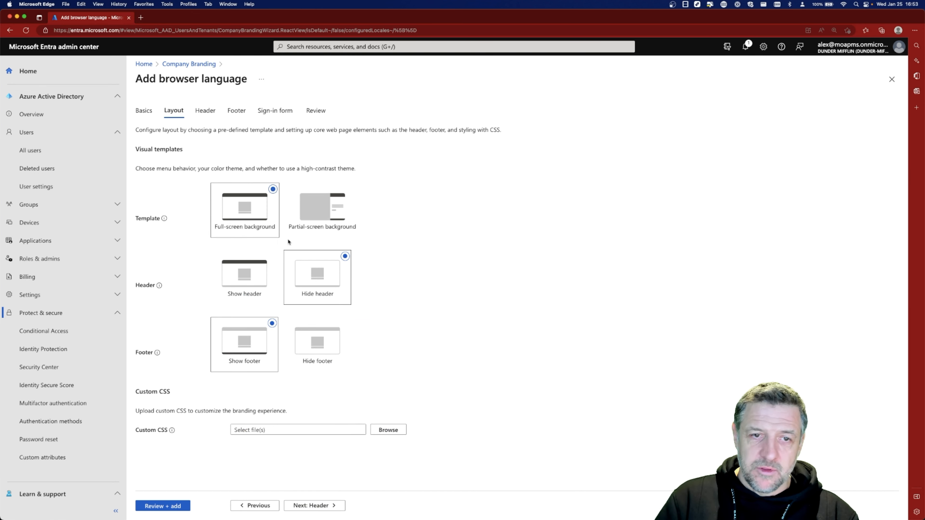
click(331, 210)
click(273, 198)
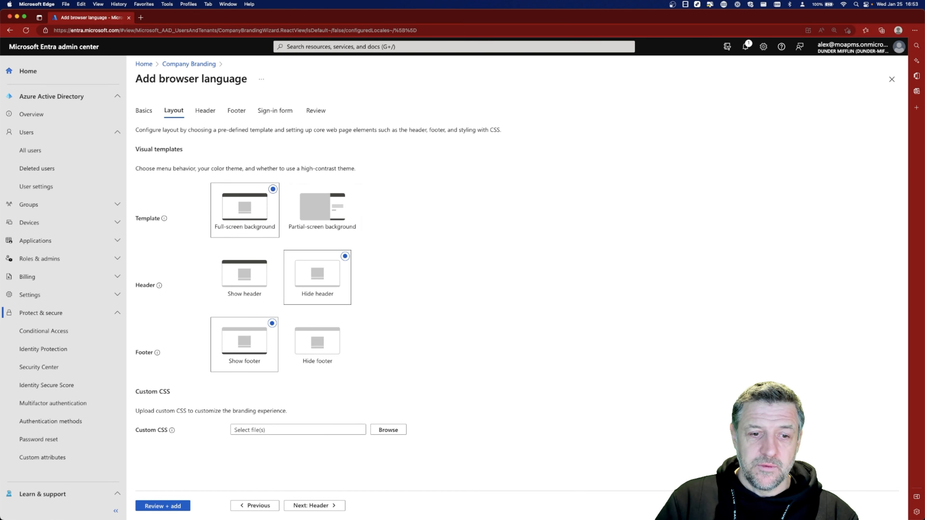
click(891, 79)
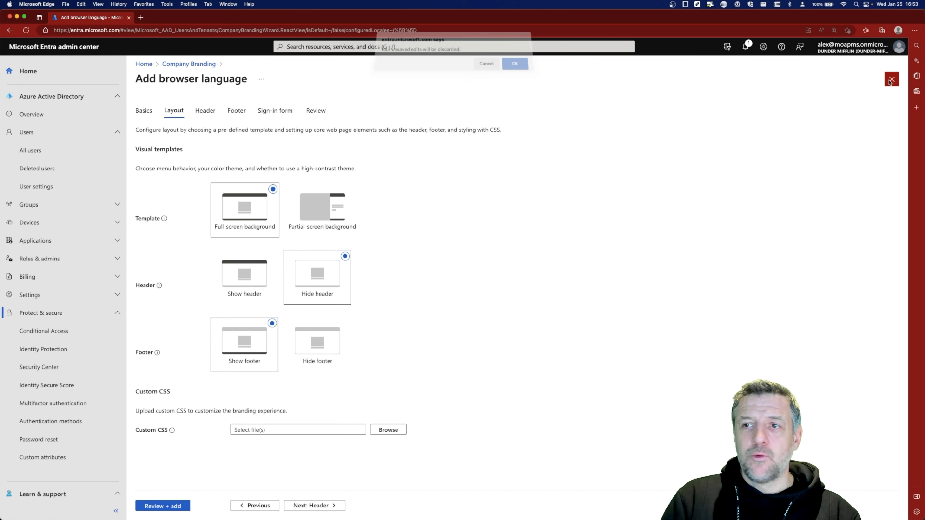
click(507, 71)
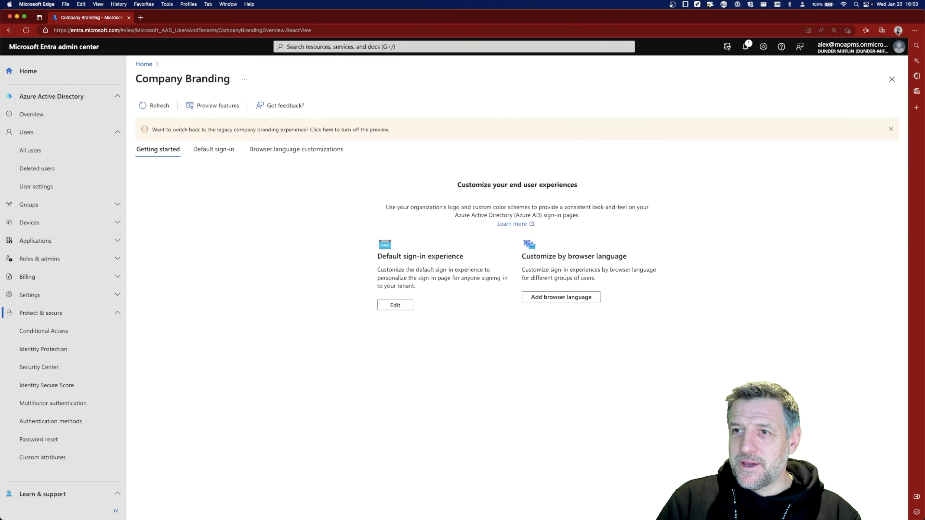
Switch to the Dunder Mifflin test user's browser profile and open office.com there.
click(898, 30)
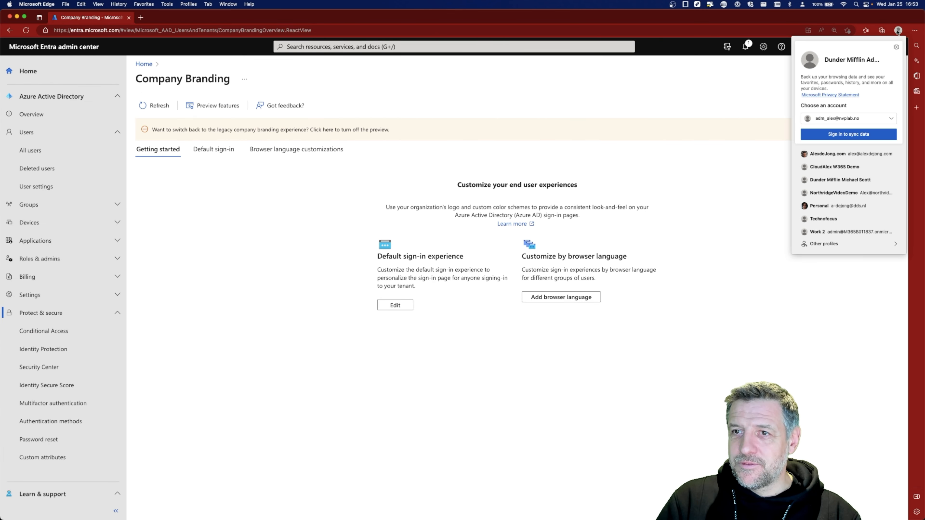
click(838, 180)
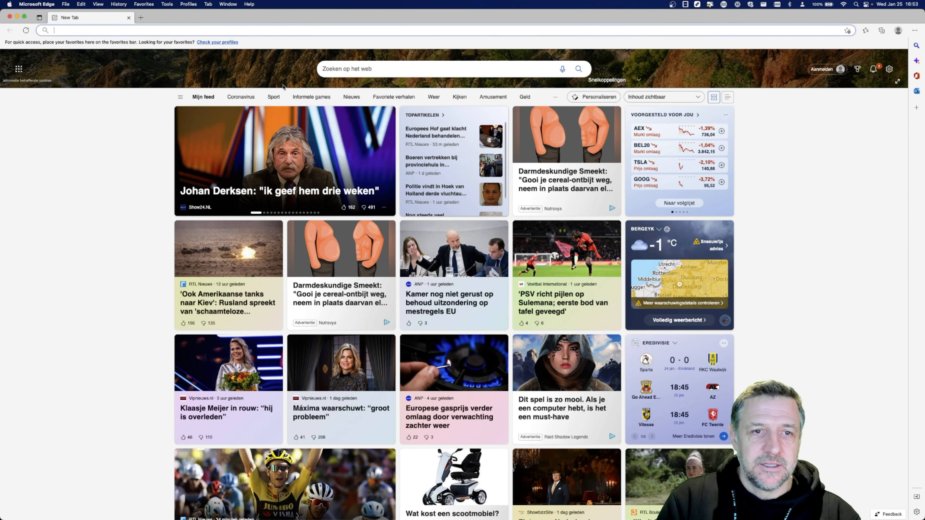
text(of)
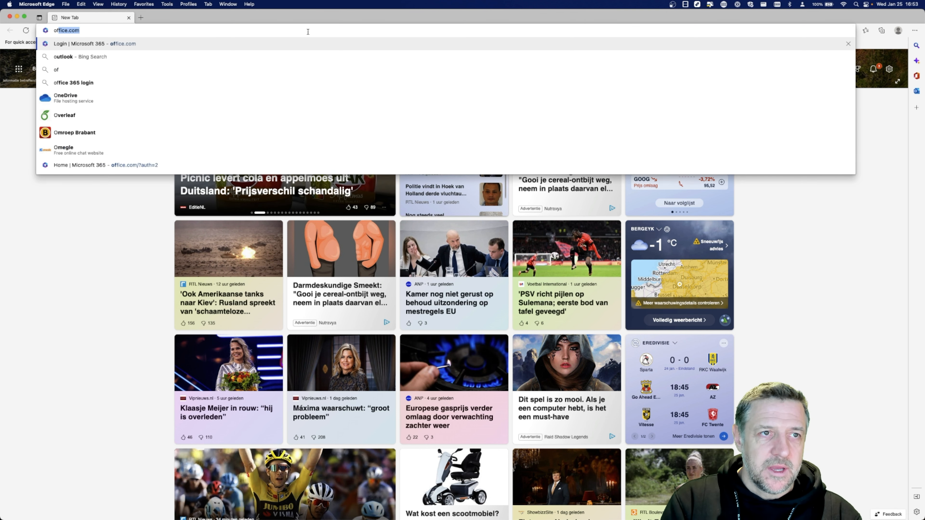
text(fice.com)
key(Return)
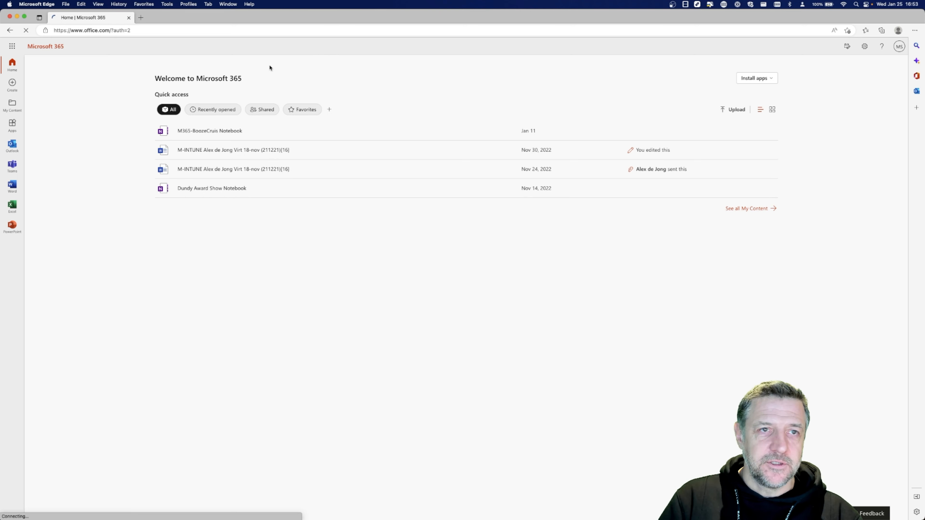
Sign out of Microsoft 365 and start signing in again with the test user's e-mail address, picking that account.
click(900, 46)
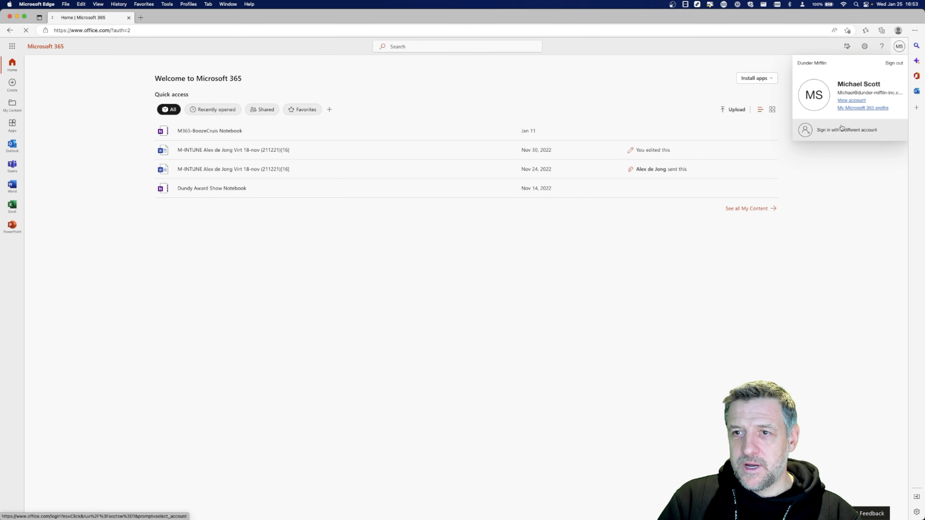
click(898, 64)
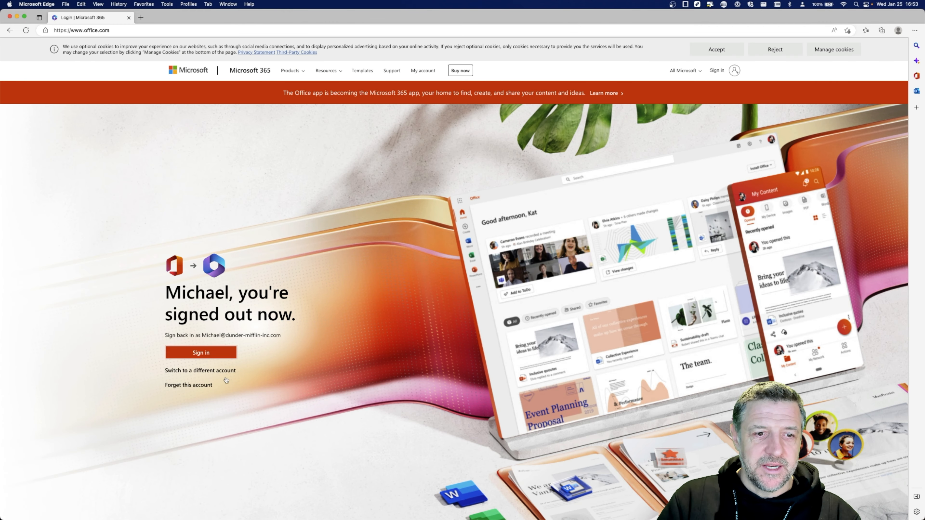
click(202, 370)
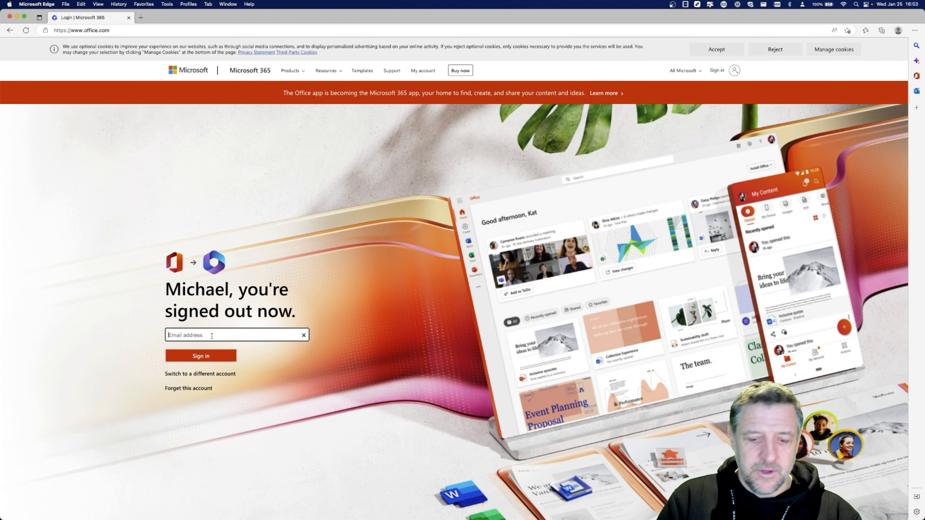
text(mic)
key(Down)
key(Return)
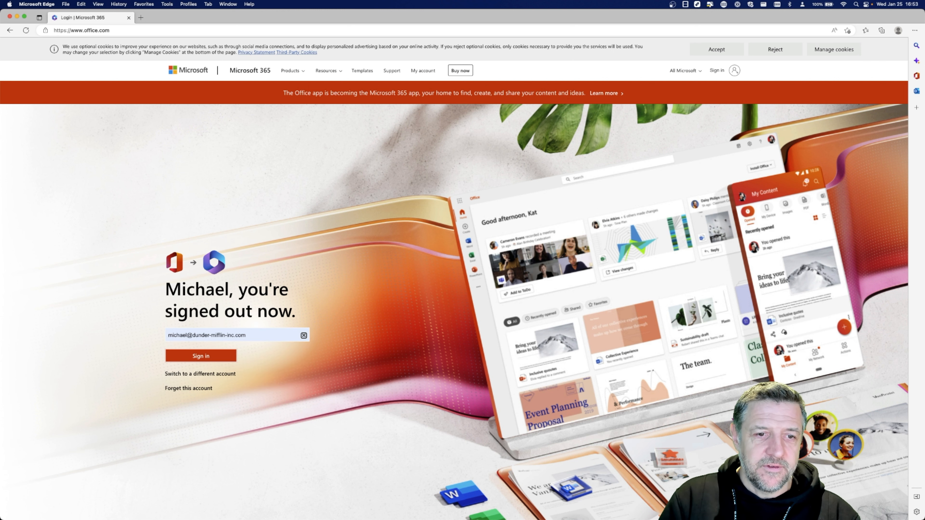
click(203, 355)
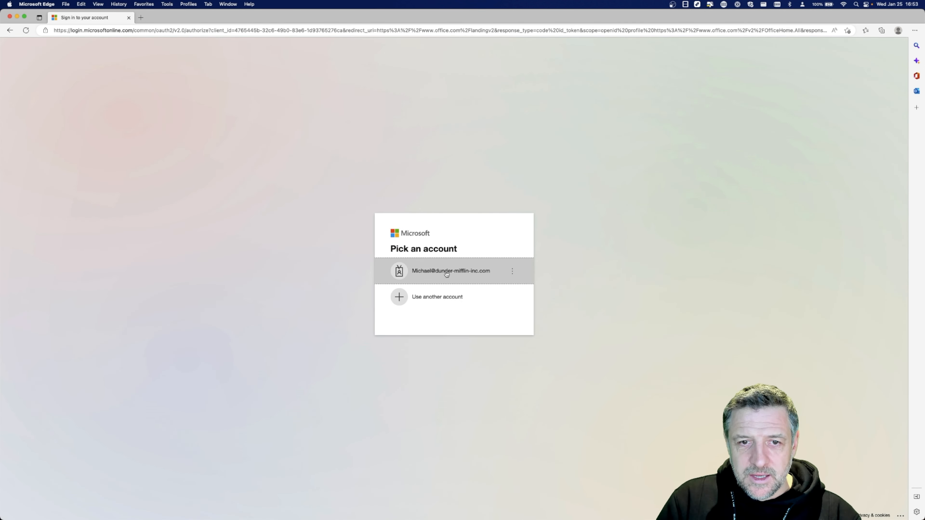
click(445, 274)
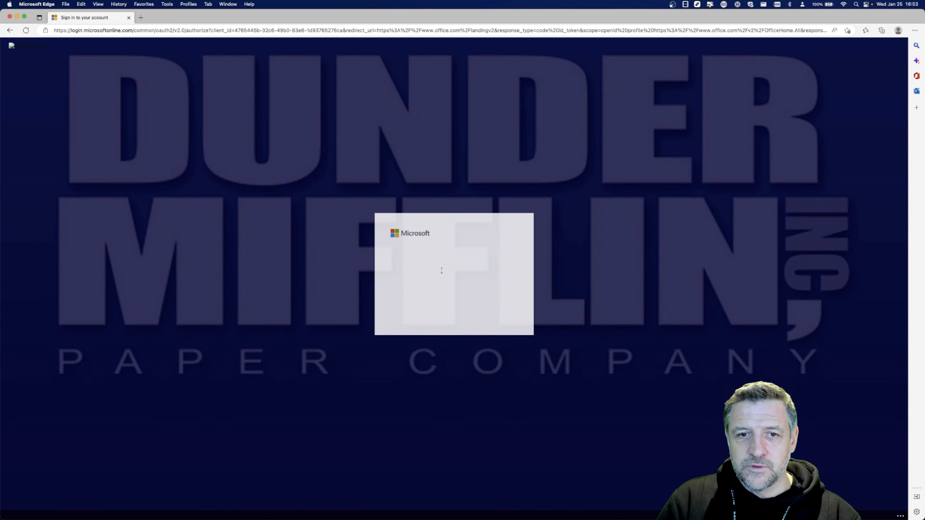
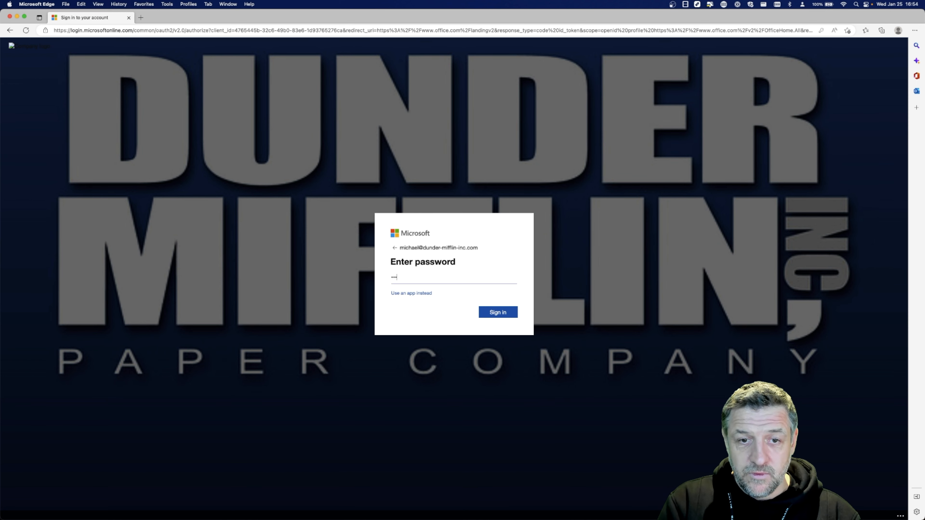
Enter the test user's account password, sign in, and accept the listed MS-Organization certificate for authentication.
text(****)
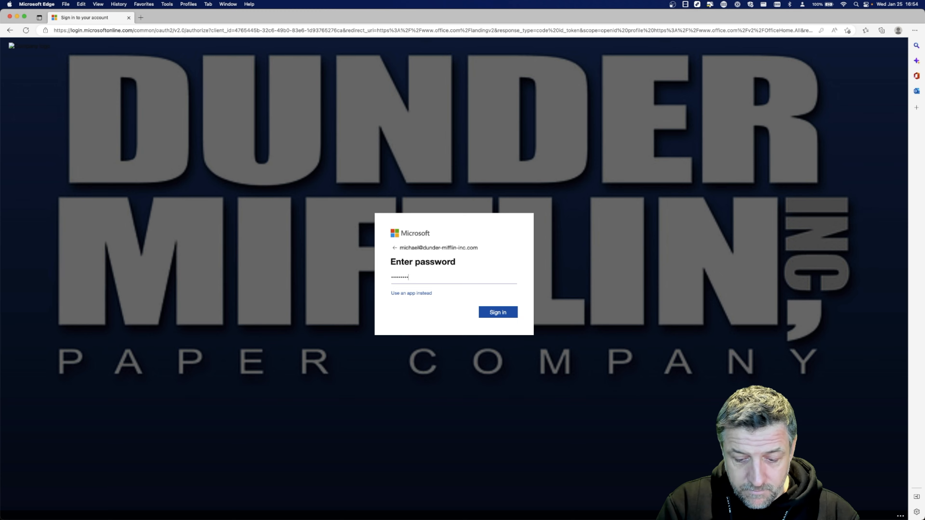
click(497, 312)
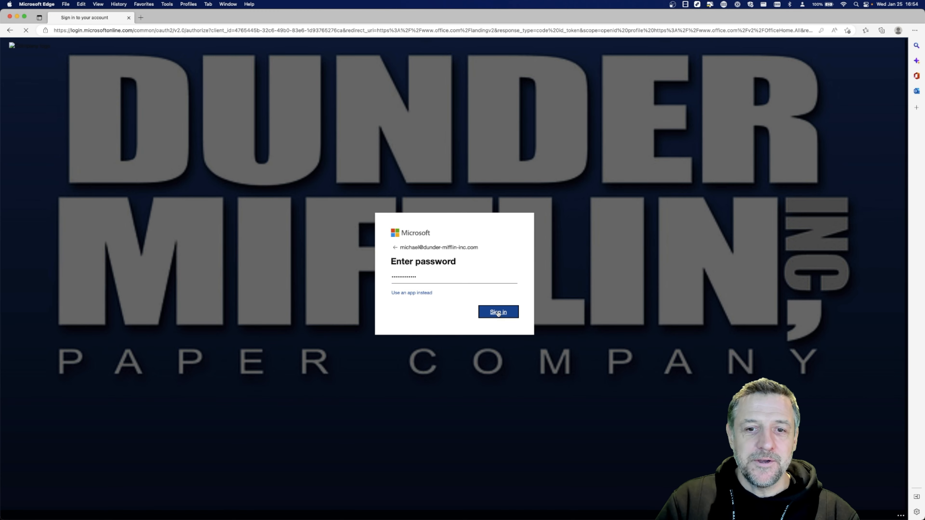
click(534, 129)
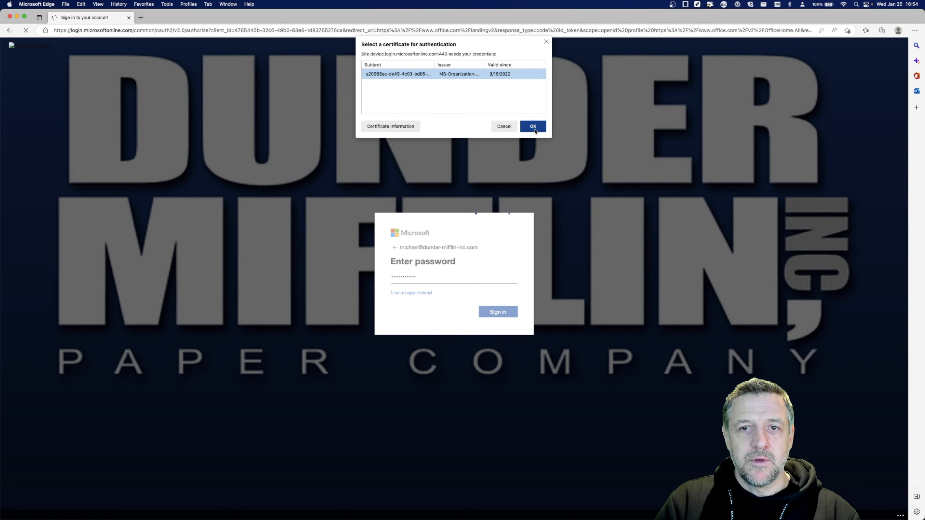
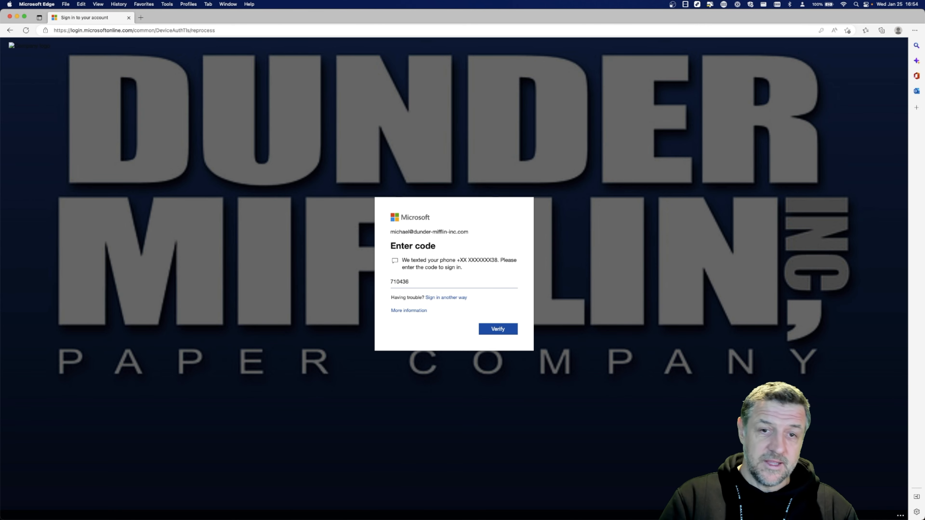
Enter and verify the texted sign-in code, and decline to stay signed in.
click(490, 328)
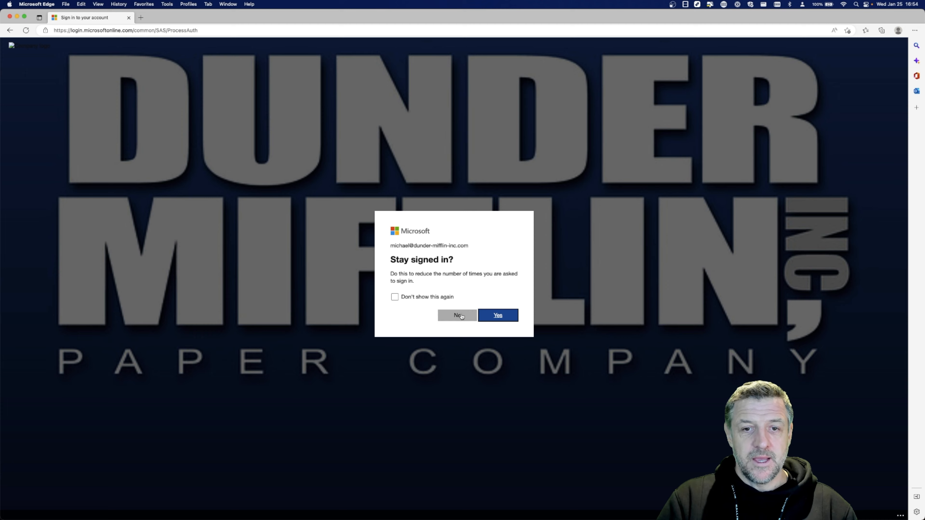
click(460, 315)
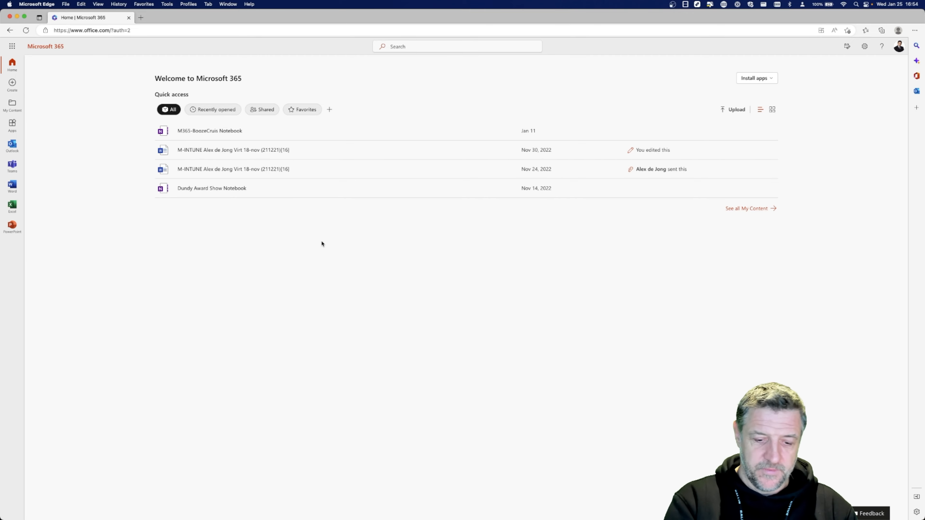
Switch back to the Microsoft Entra admin center window and review where Company branding sits under User experiences in the navigation.
key(ctrl+Up)
click(302, 298)
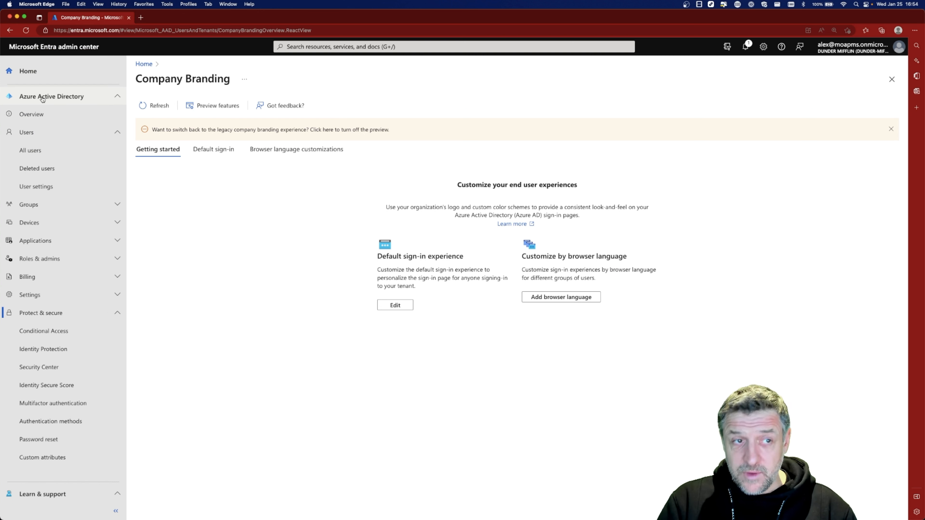
scroll(57, 281, down, 5)
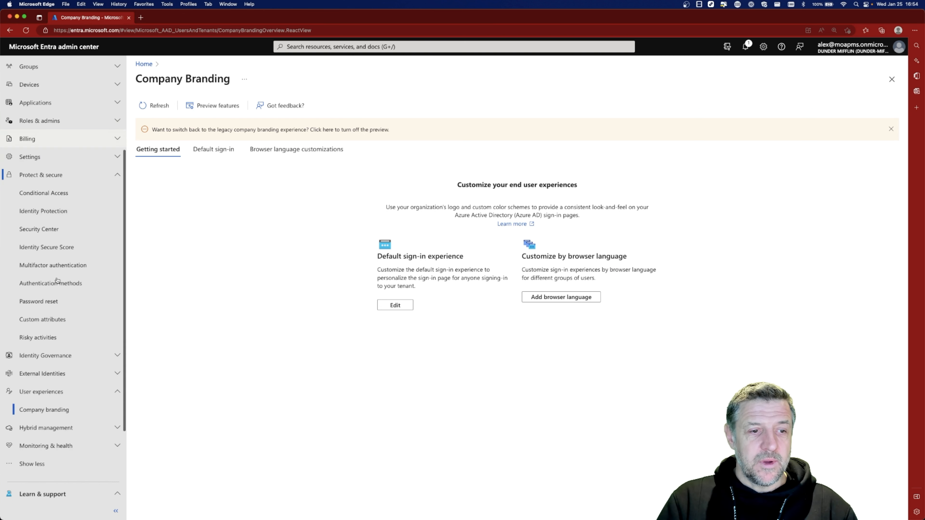
scroll(57, 280, down, 2)
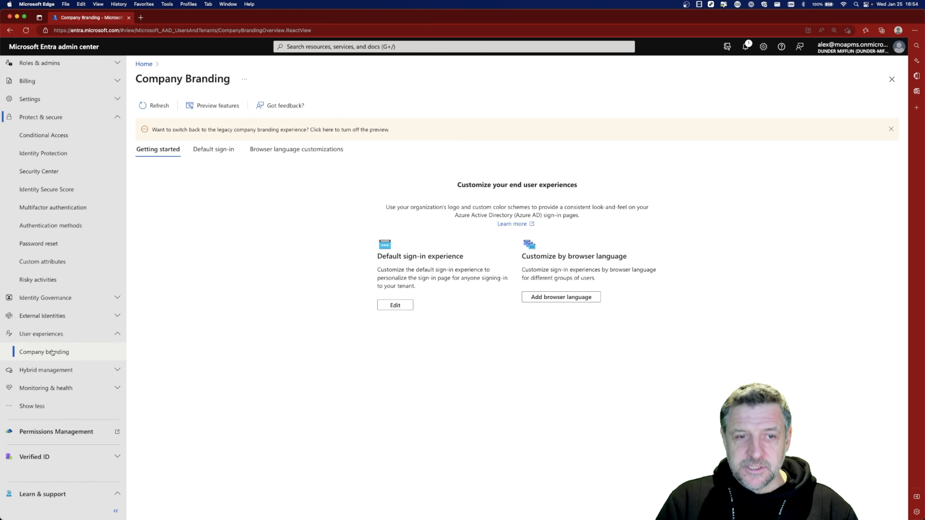